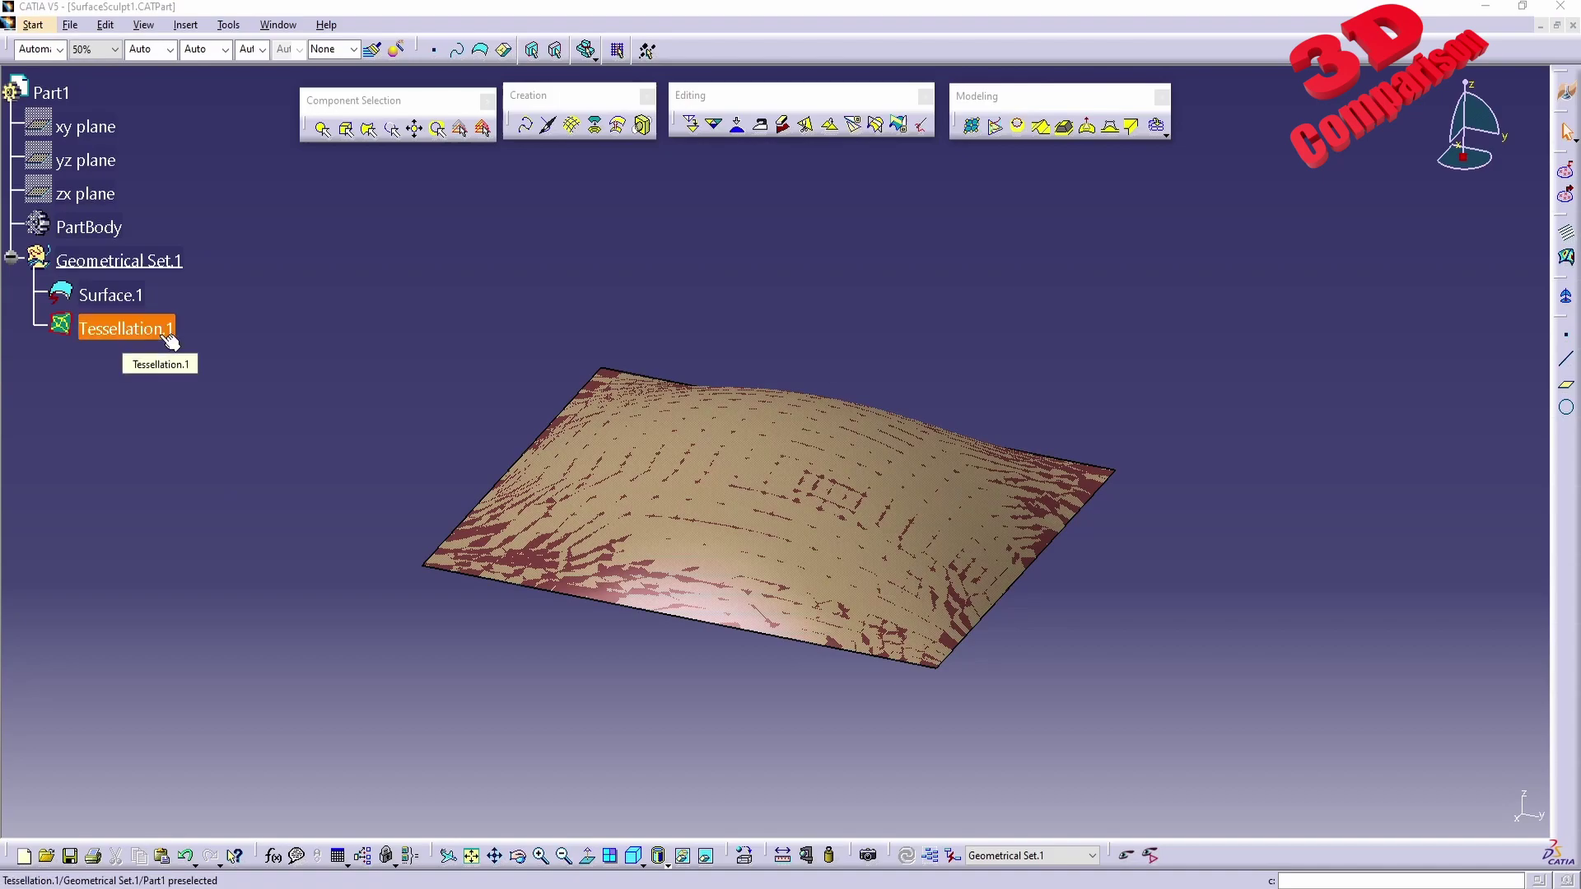
# Hide Surface.1 and reframe the view to inspect the tessellation mesh alone.
pyautogui.rightClick(128, 294)
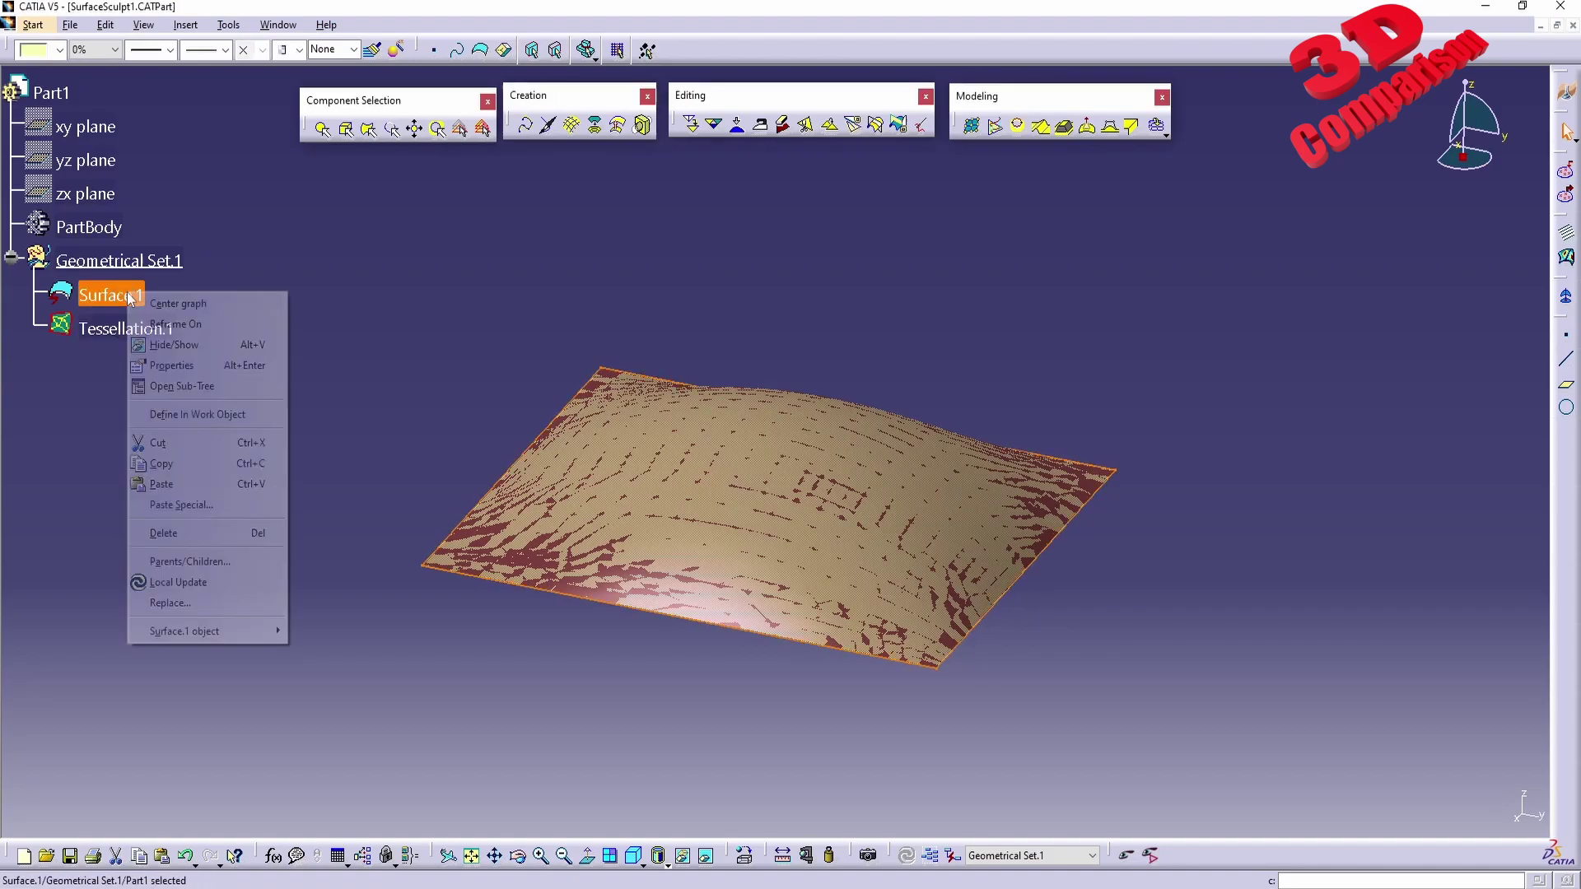
pyautogui.click(178, 345)
pyautogui.moveTo(550, 710); pyautogui.dragTo(576, 502, button='middle')
pyautogui.rightClick(132, 295)
pyautogui.click(148, 328)
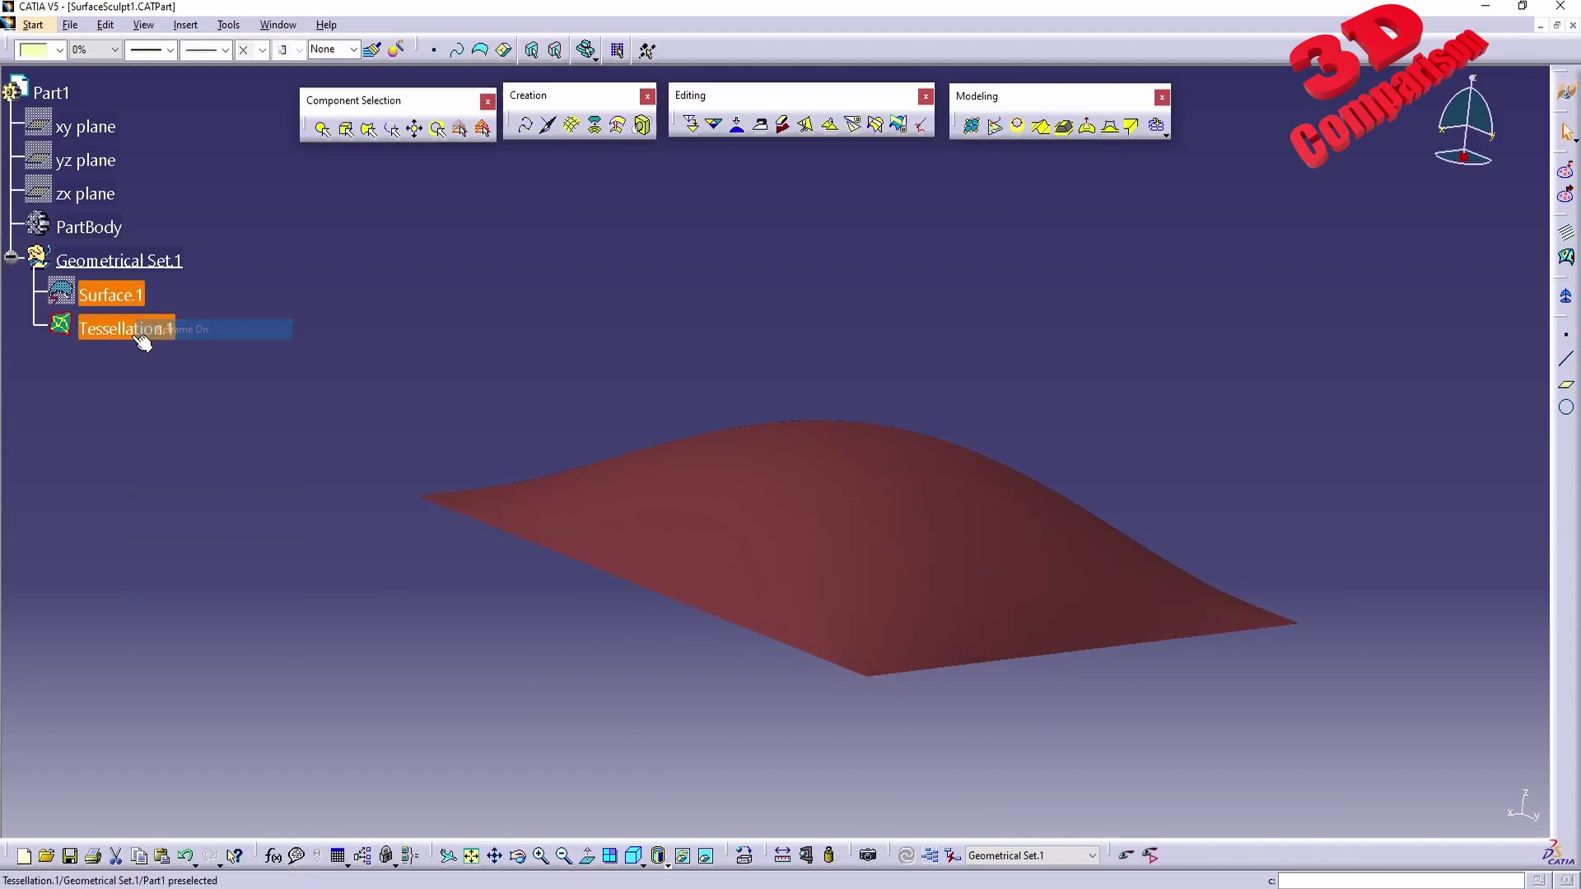
# Hide Tessellation.1 and show Surface.1 again to view the bare surface.
pyautogui.rightClick(146, 327)
pyautogui.click(178, 377)
pyautogui.rightClick(132, 295)
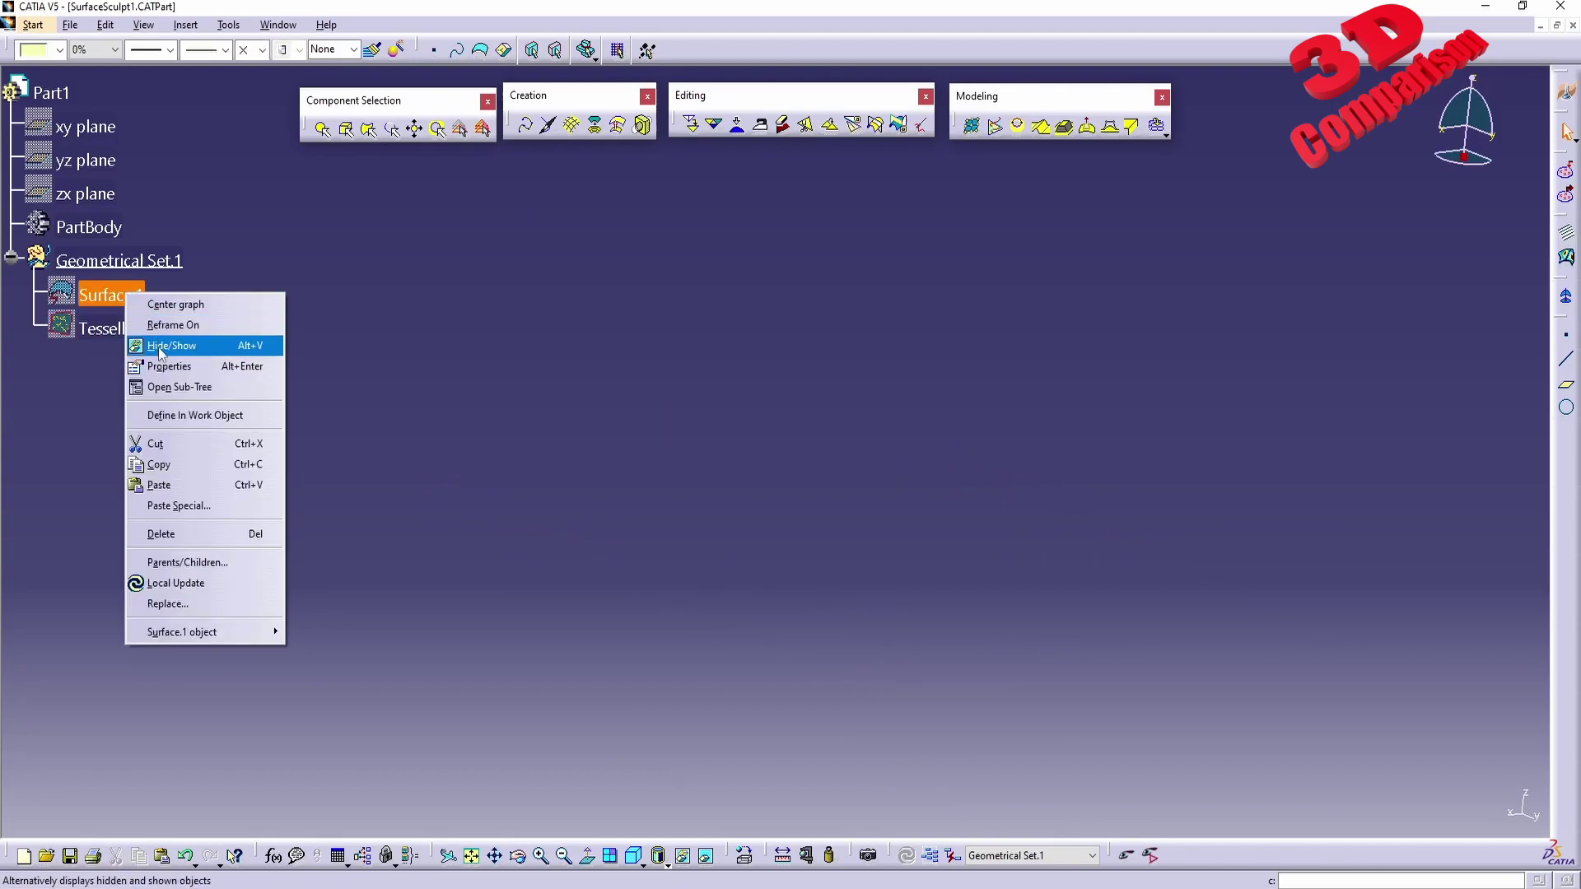
pyautogui.click(178, 345)
pyautogui.moveTo(626, 515); pyautogui.dragTo(766, 461, button='middle')
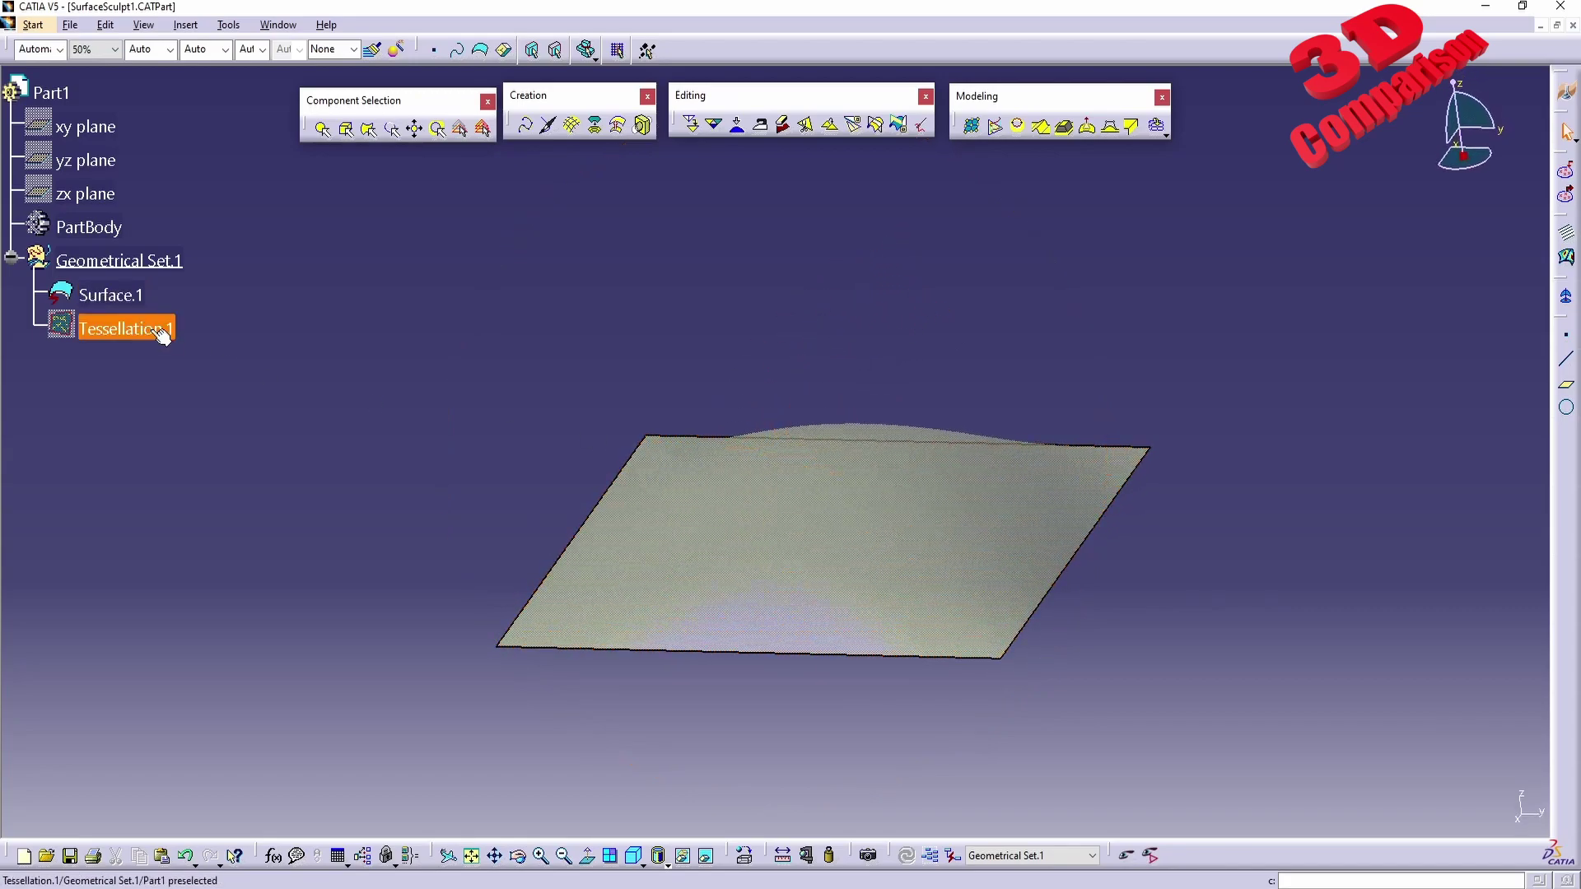
# Show Tessellation.1 again and switch to the YouTube control points search results.
pyautogui.click(115, 296)
pyautogui.rightClick(169, 332)
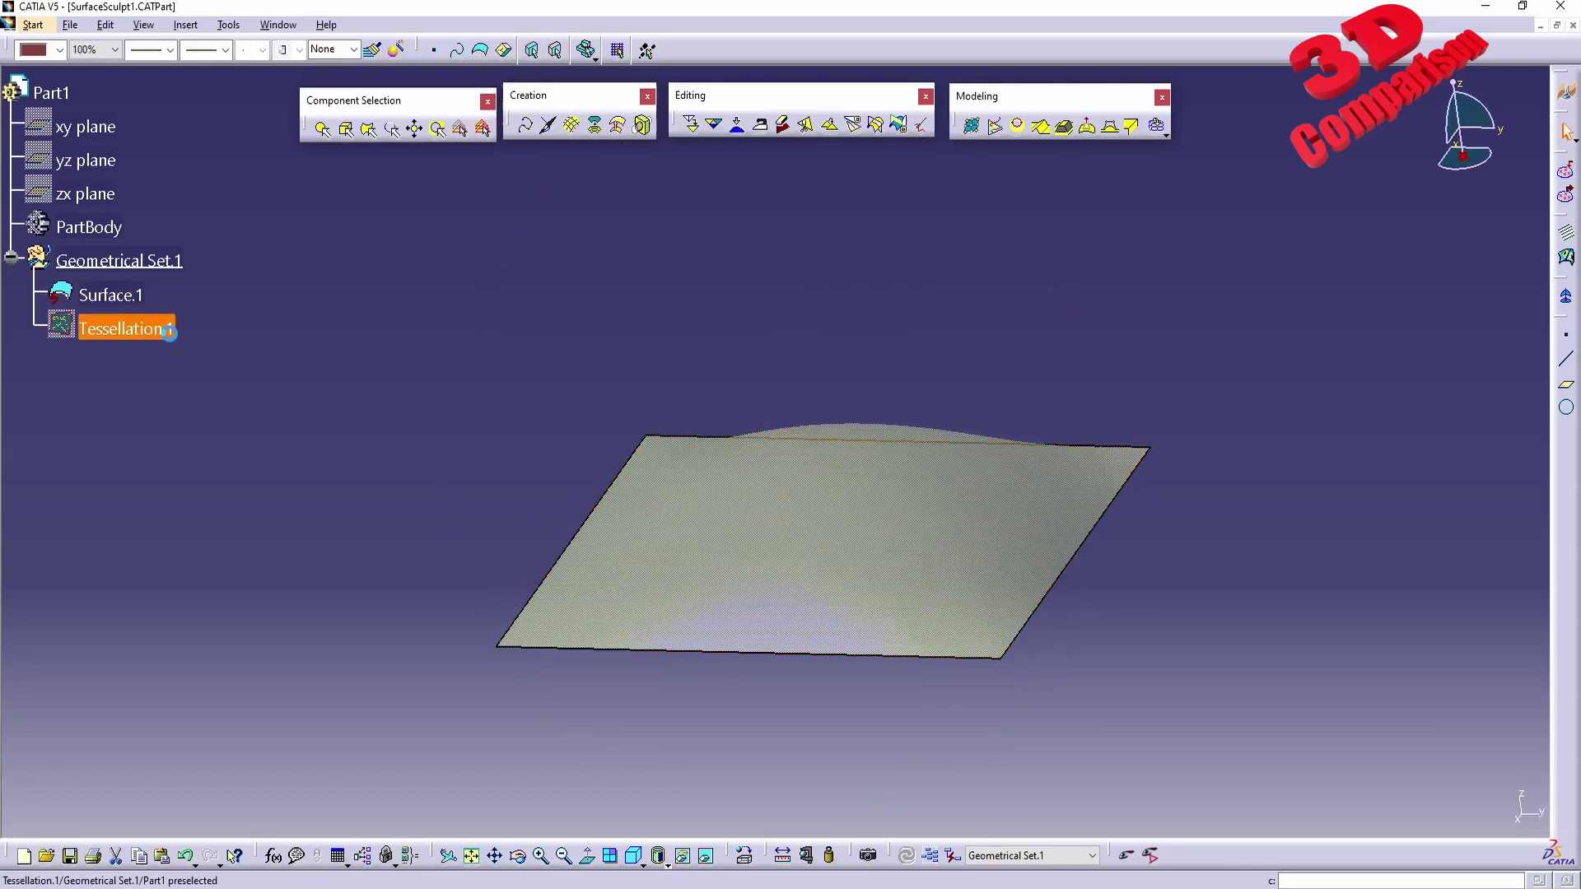
pyautogui.click(198, 388)
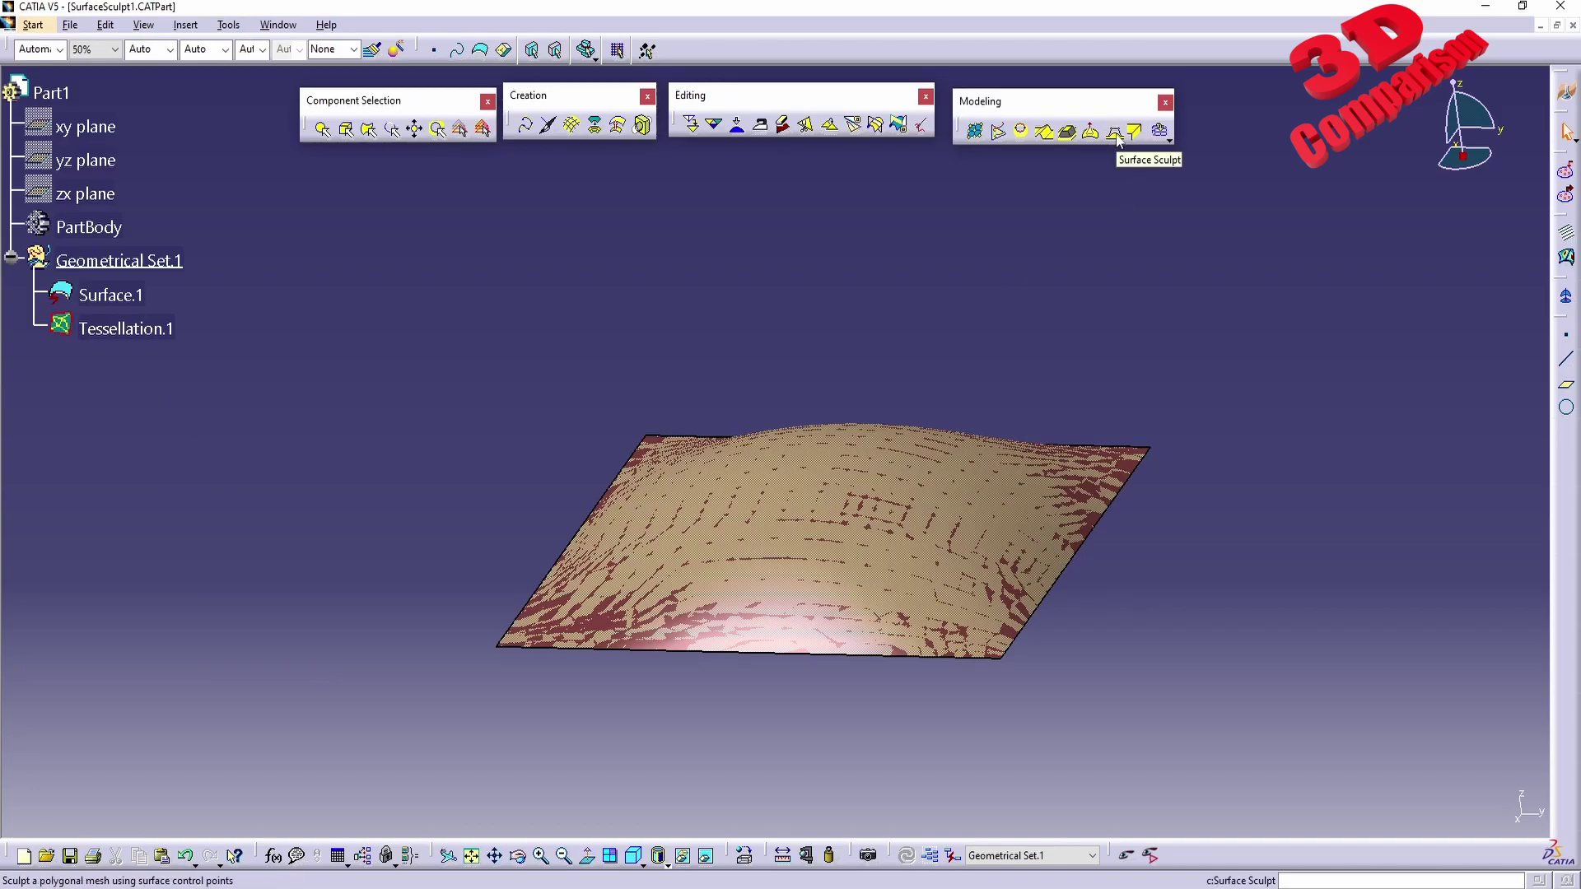
pyautogui.moveTo(1117, 138)
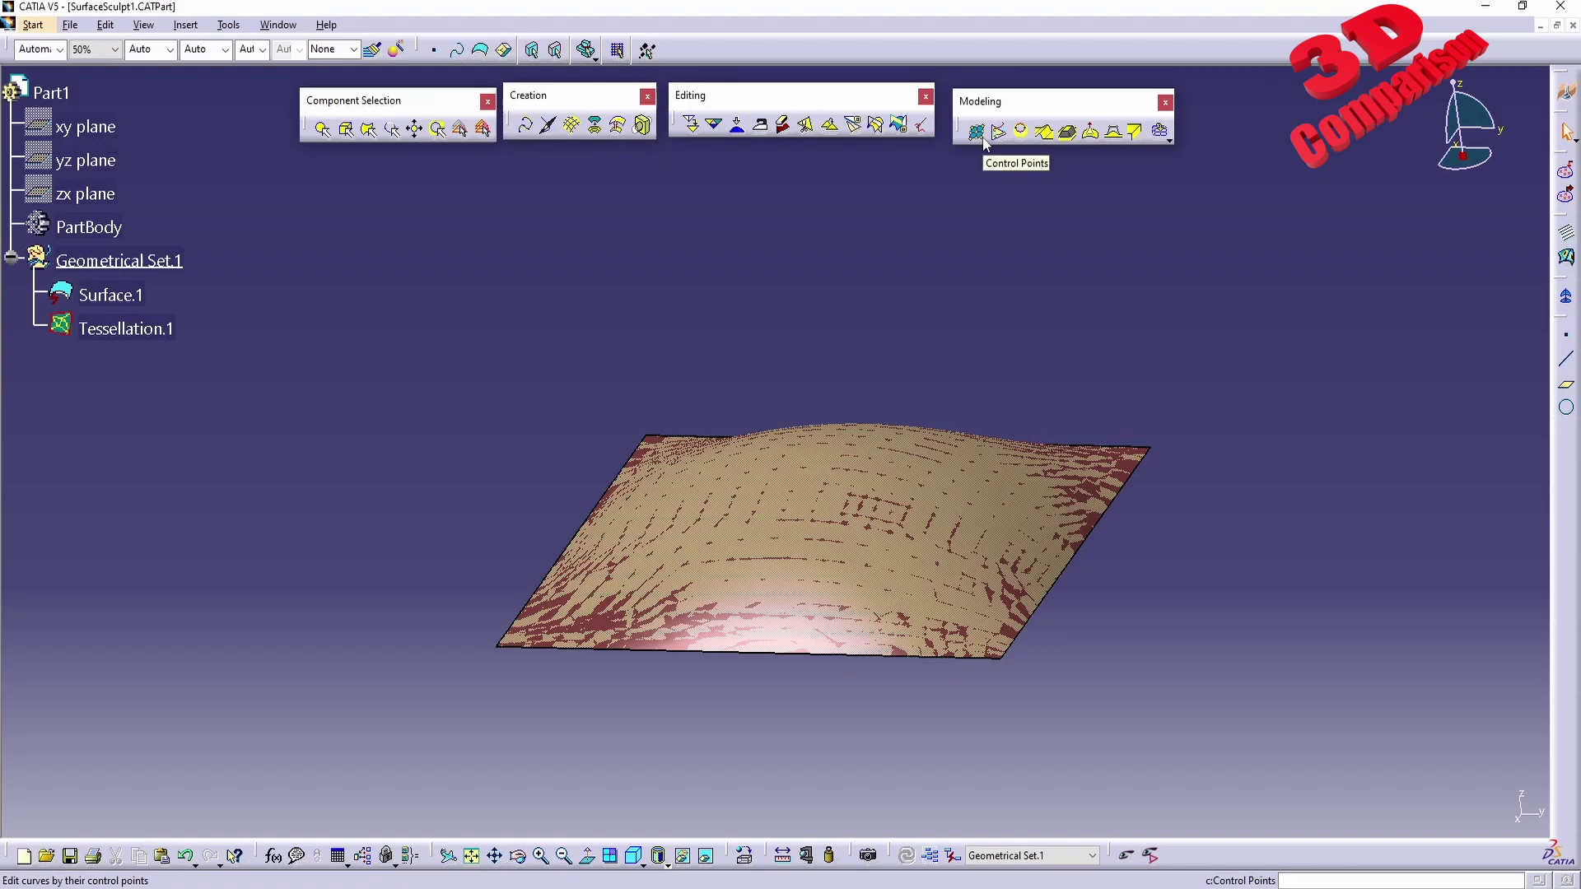
pyautogui.click(325, 824)
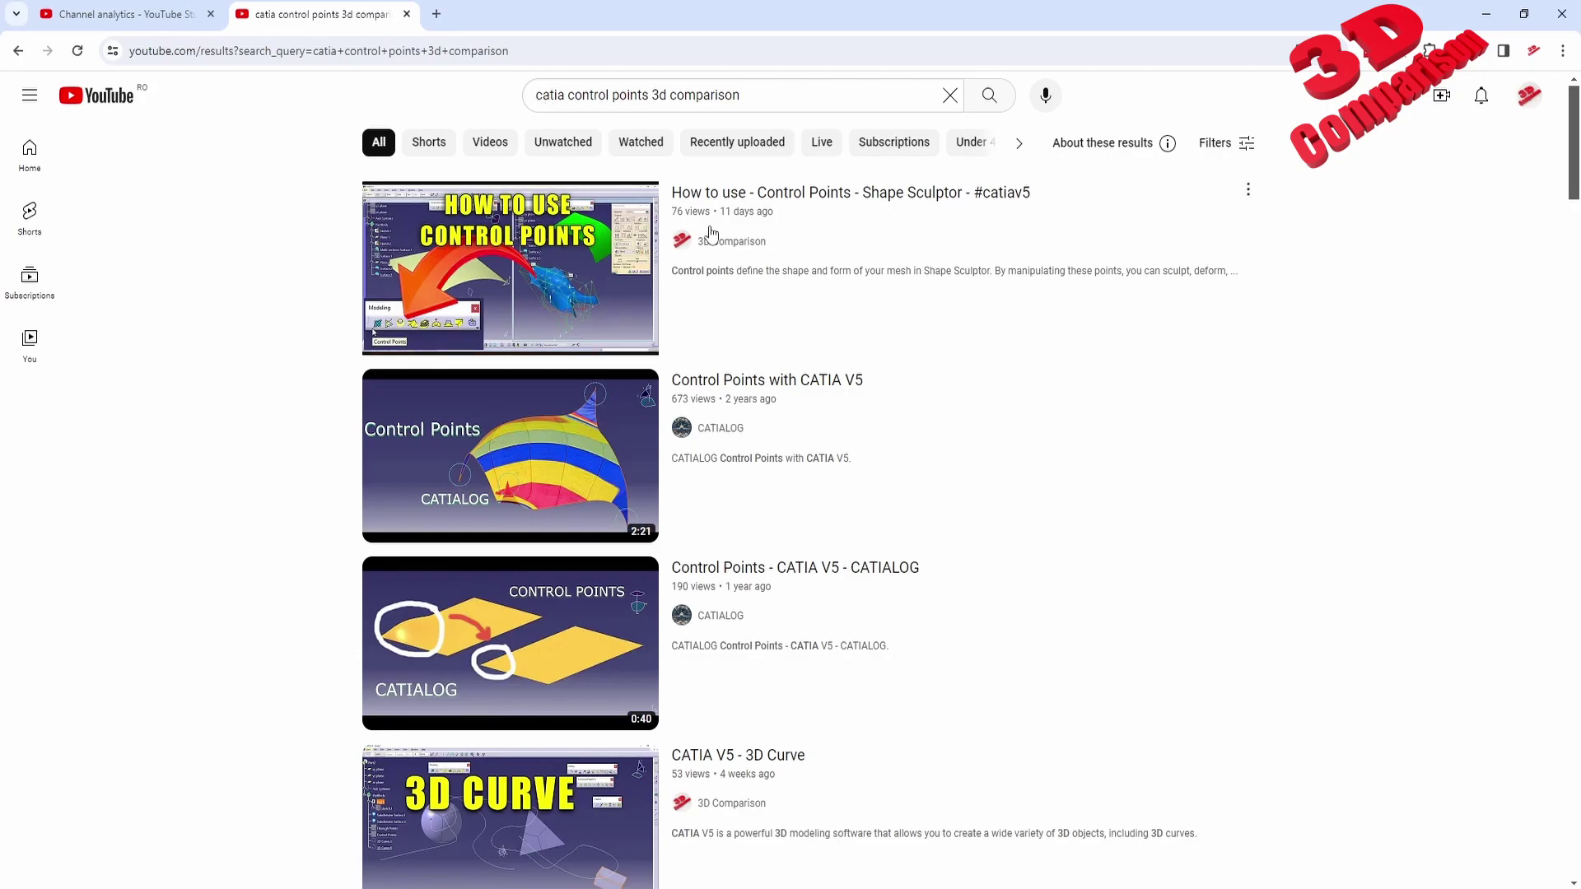
# Preview the tutorial results, then minimize the browser to return to the SurfaceSculpt1 part.
pyautogui.moveTo(699, 200)
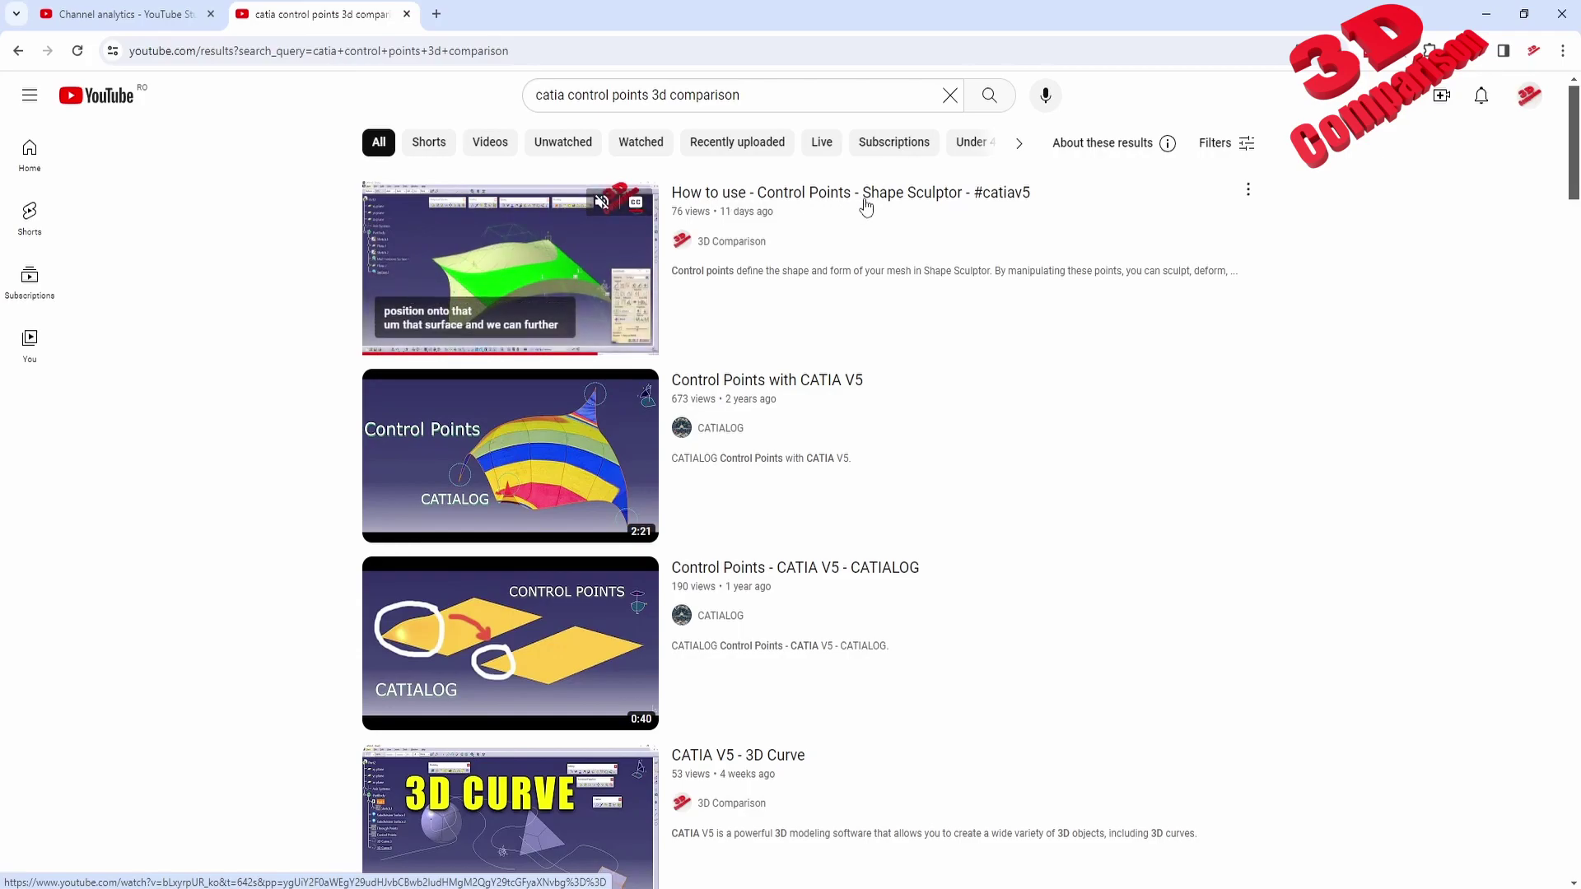
pyautogui.moveTo(720, 398)
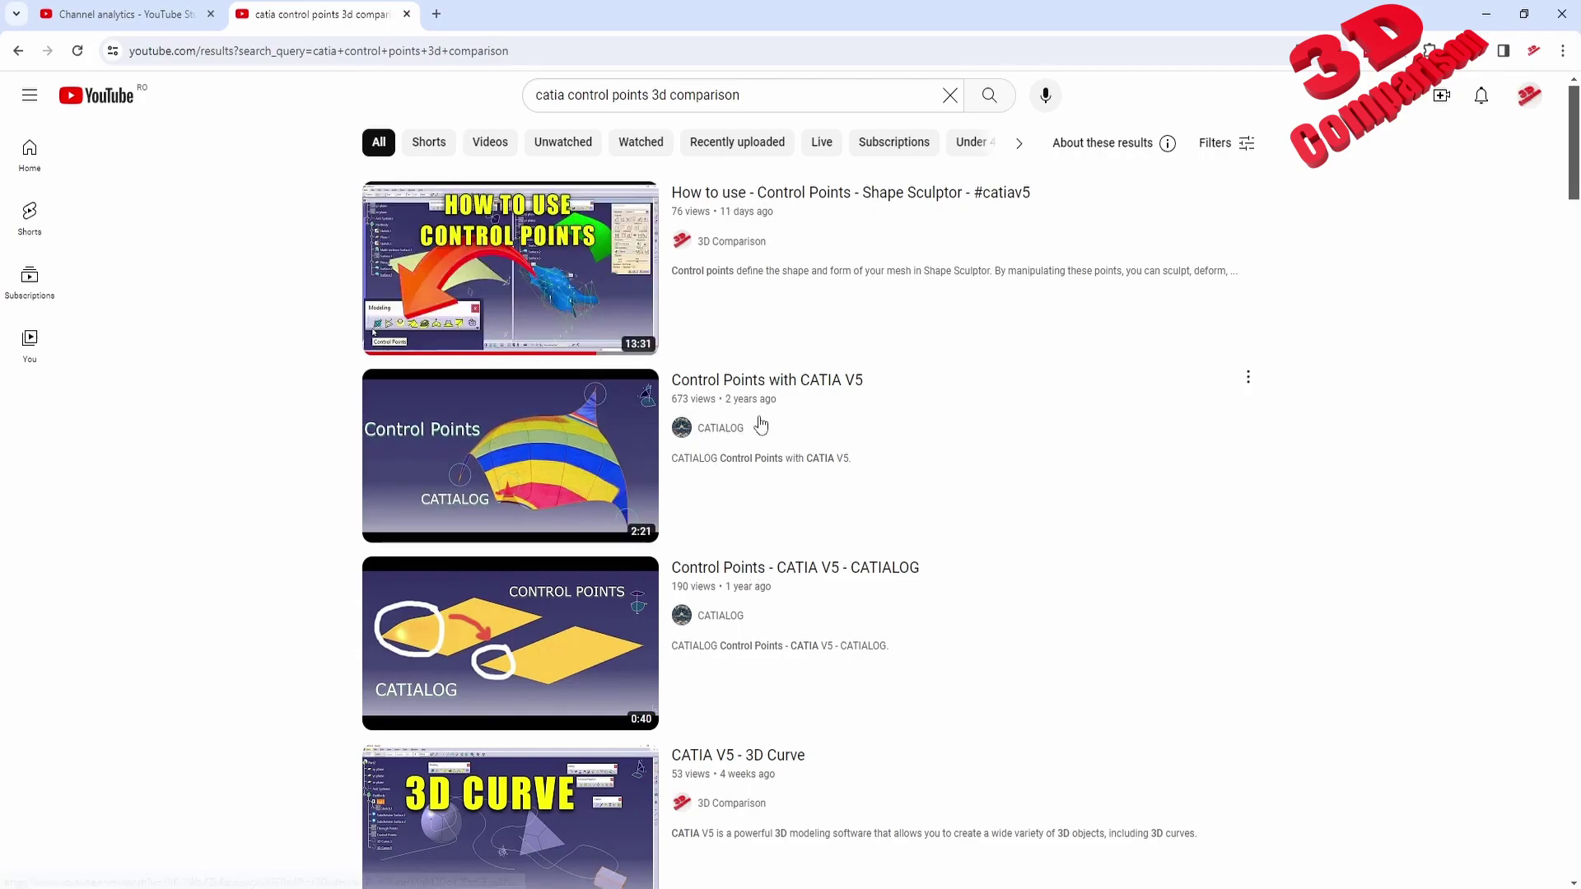
pyautogui.click(1493, 18)
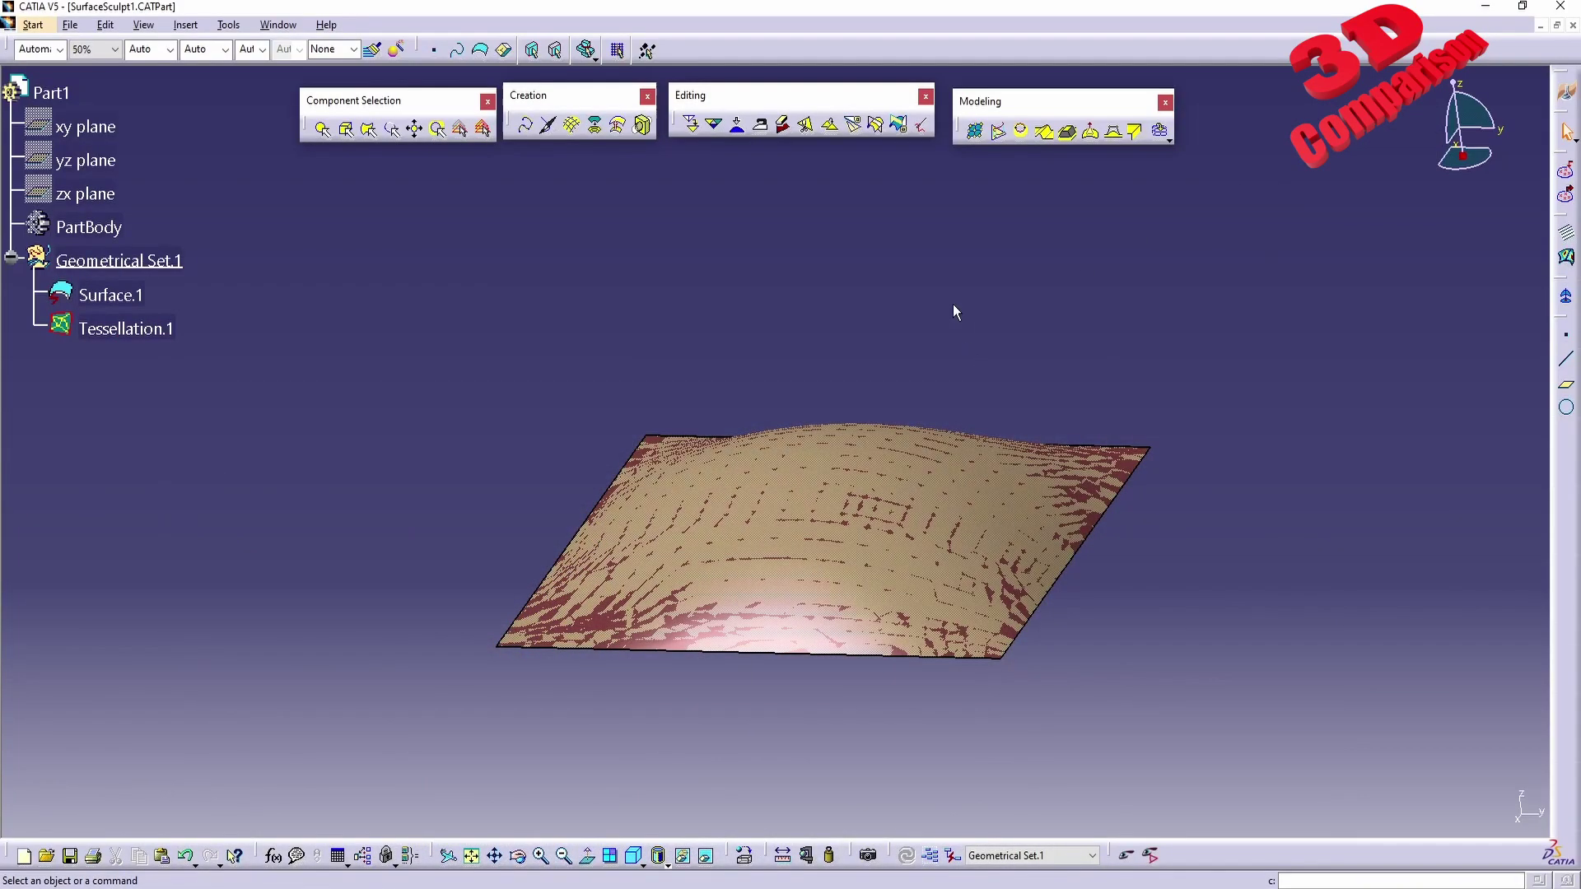
# Run Surface Sculpt on Surface.1's right, bottom, left and top edges, picking a Tessellation.1 point inside.
pyautogui.click(1114, 133)
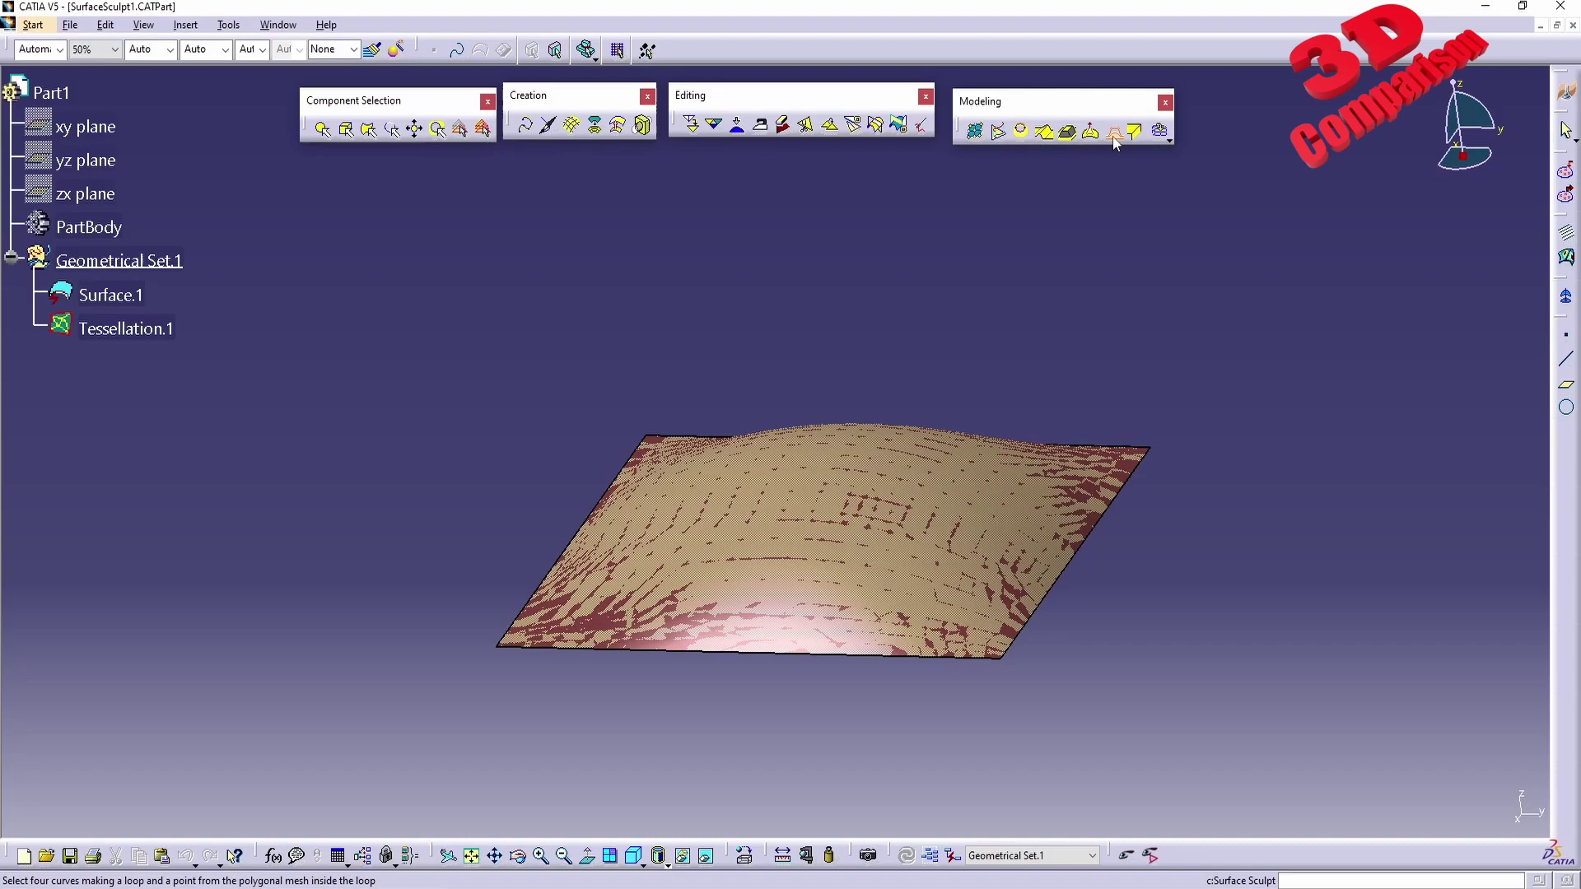
pyautogui.click(1068, 573)
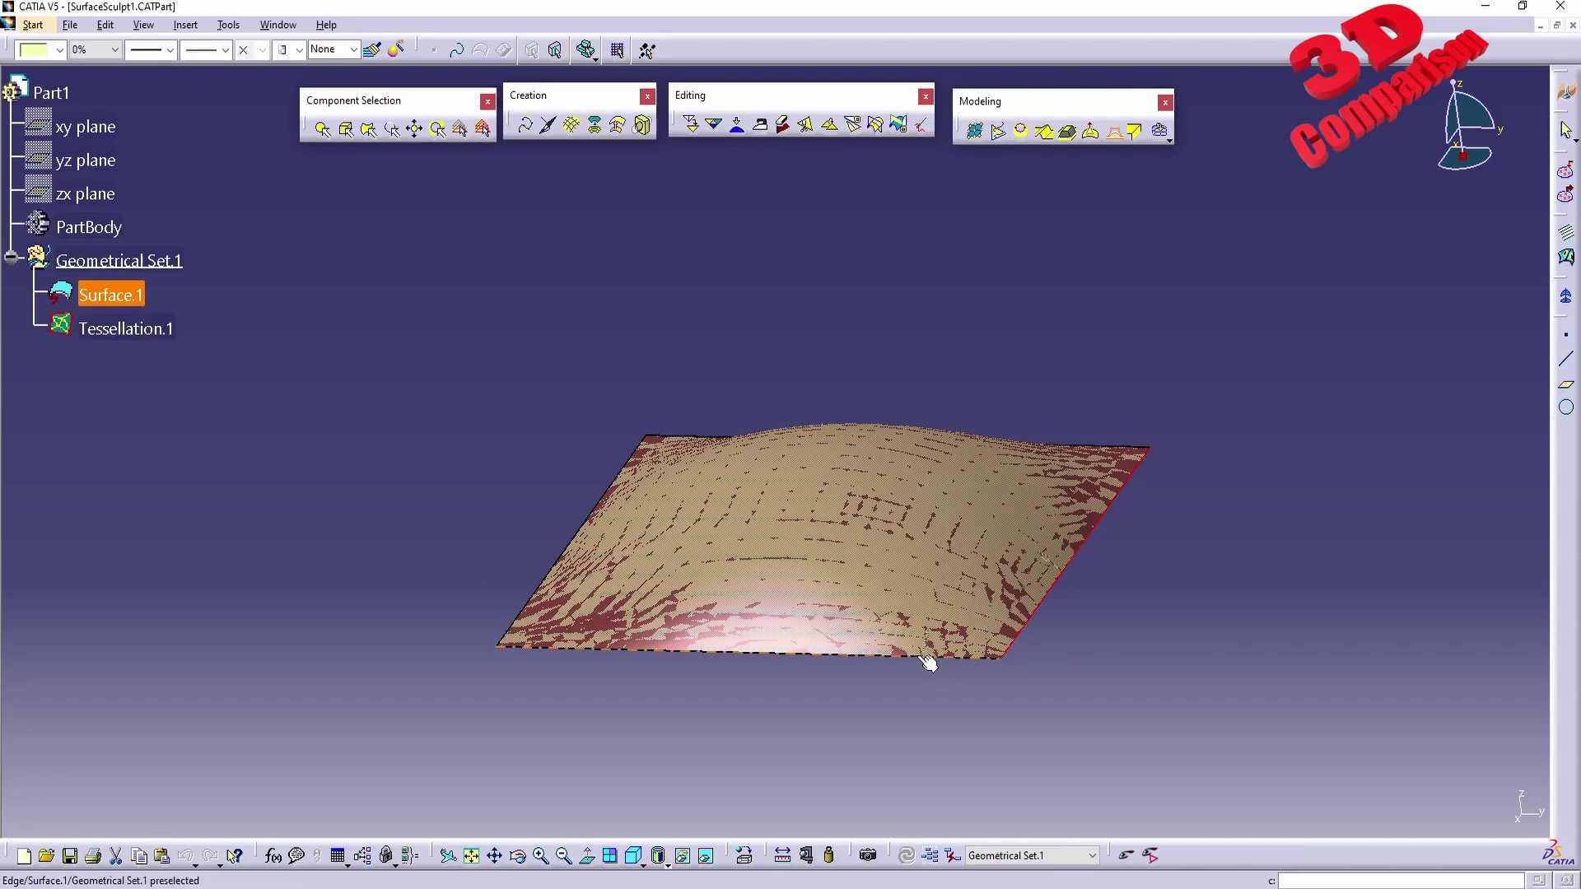
pyautogui.click(928, 659)
pyautogui.click(577, 544)
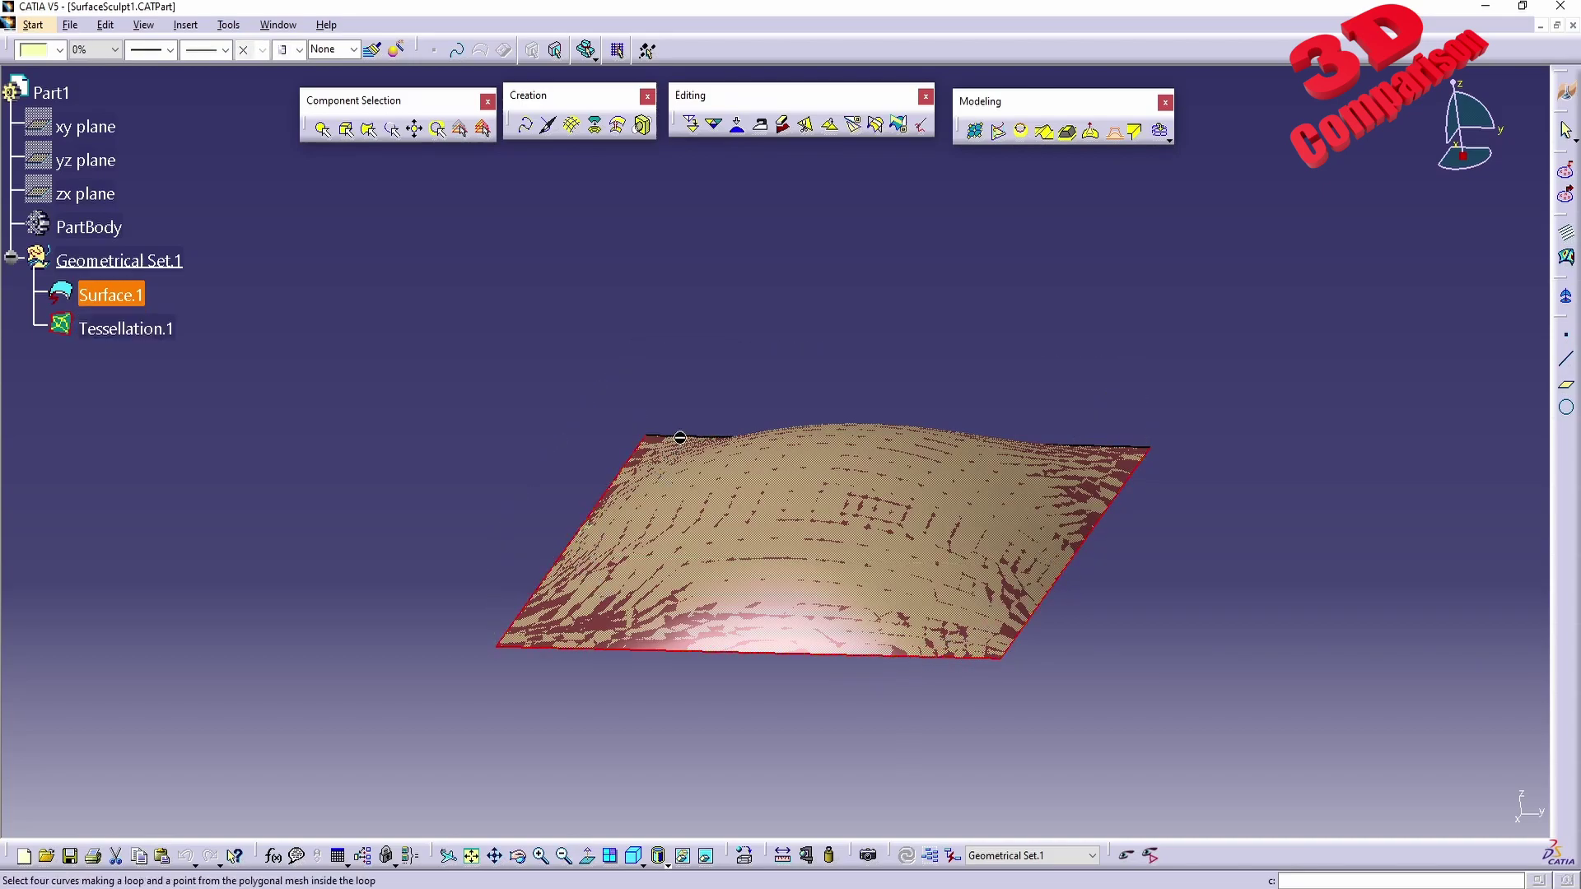
pyautogui.click(688, 436)
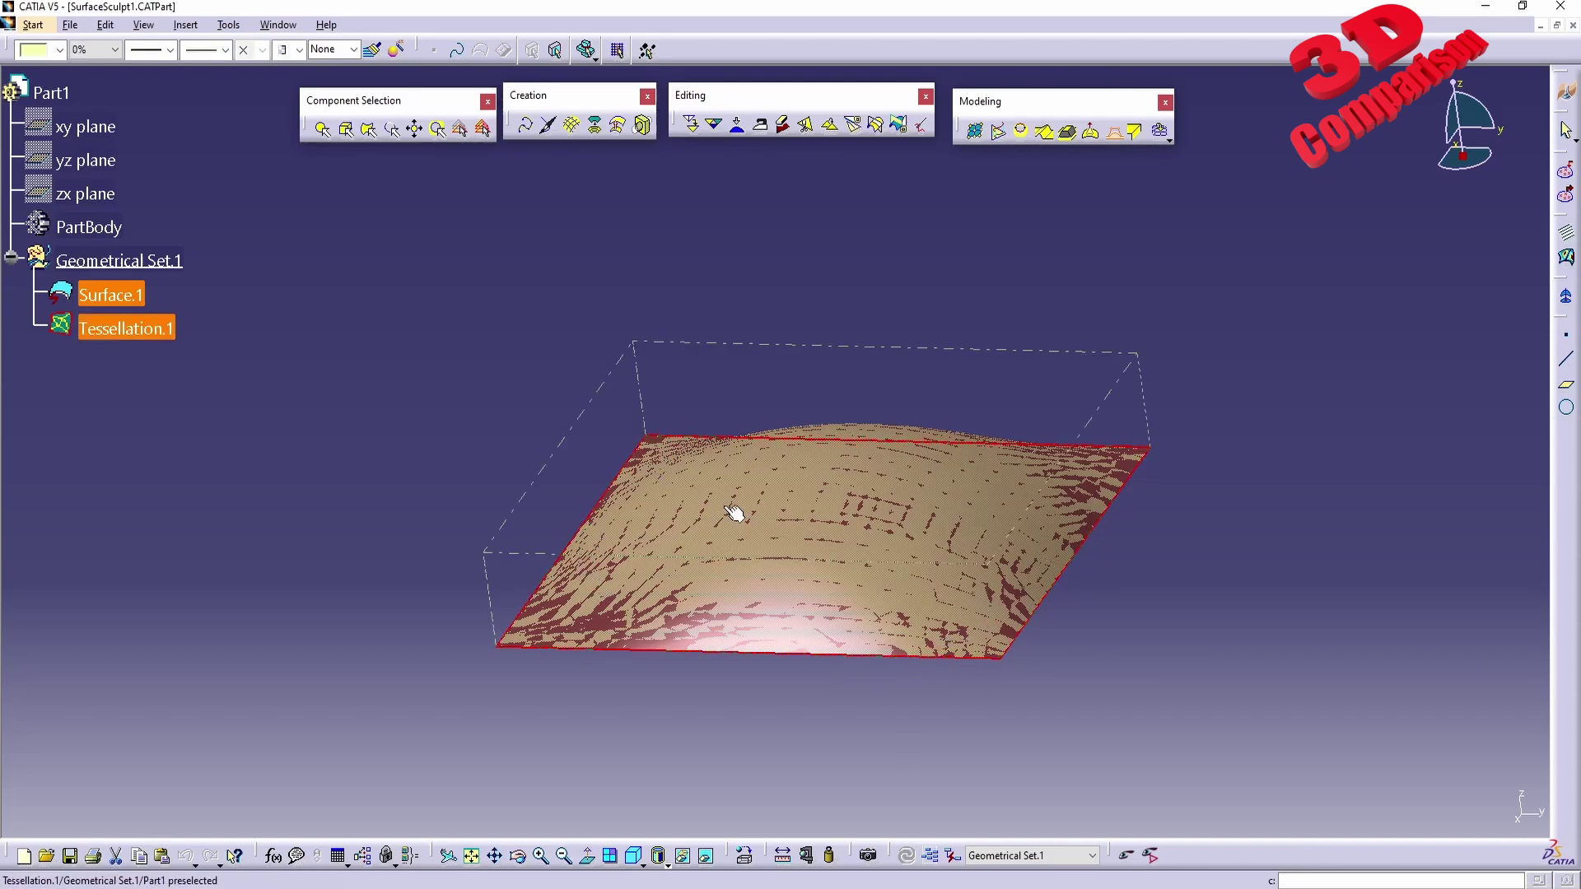
pyautogui.click(868, 461)
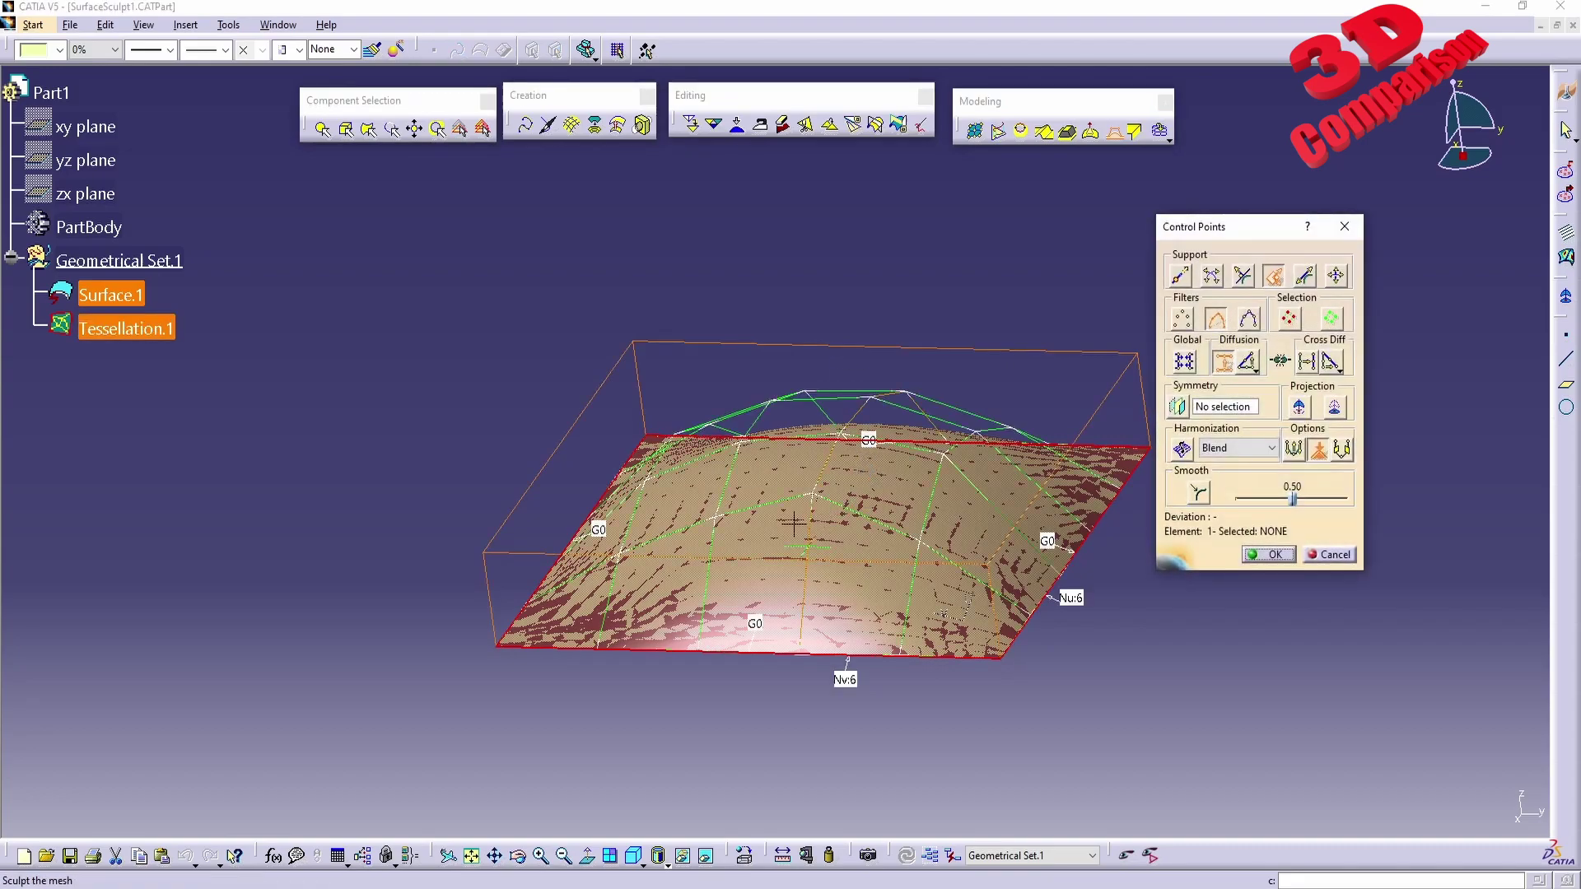
# Use the second Support option to drag six central control points up, reaching 0.189 mm deviation.
pyautogui.moveTo(692, 563)
pyautogui.mouseDown(button='middle')
pyautogui.moveTo(618, 399)
pyautogui.moveTo(638, 381)
pyautogui.moveTo(607, 494)
pyautogui.moveTo(698, 445)
pyautogui.mouseUp(button='middle')
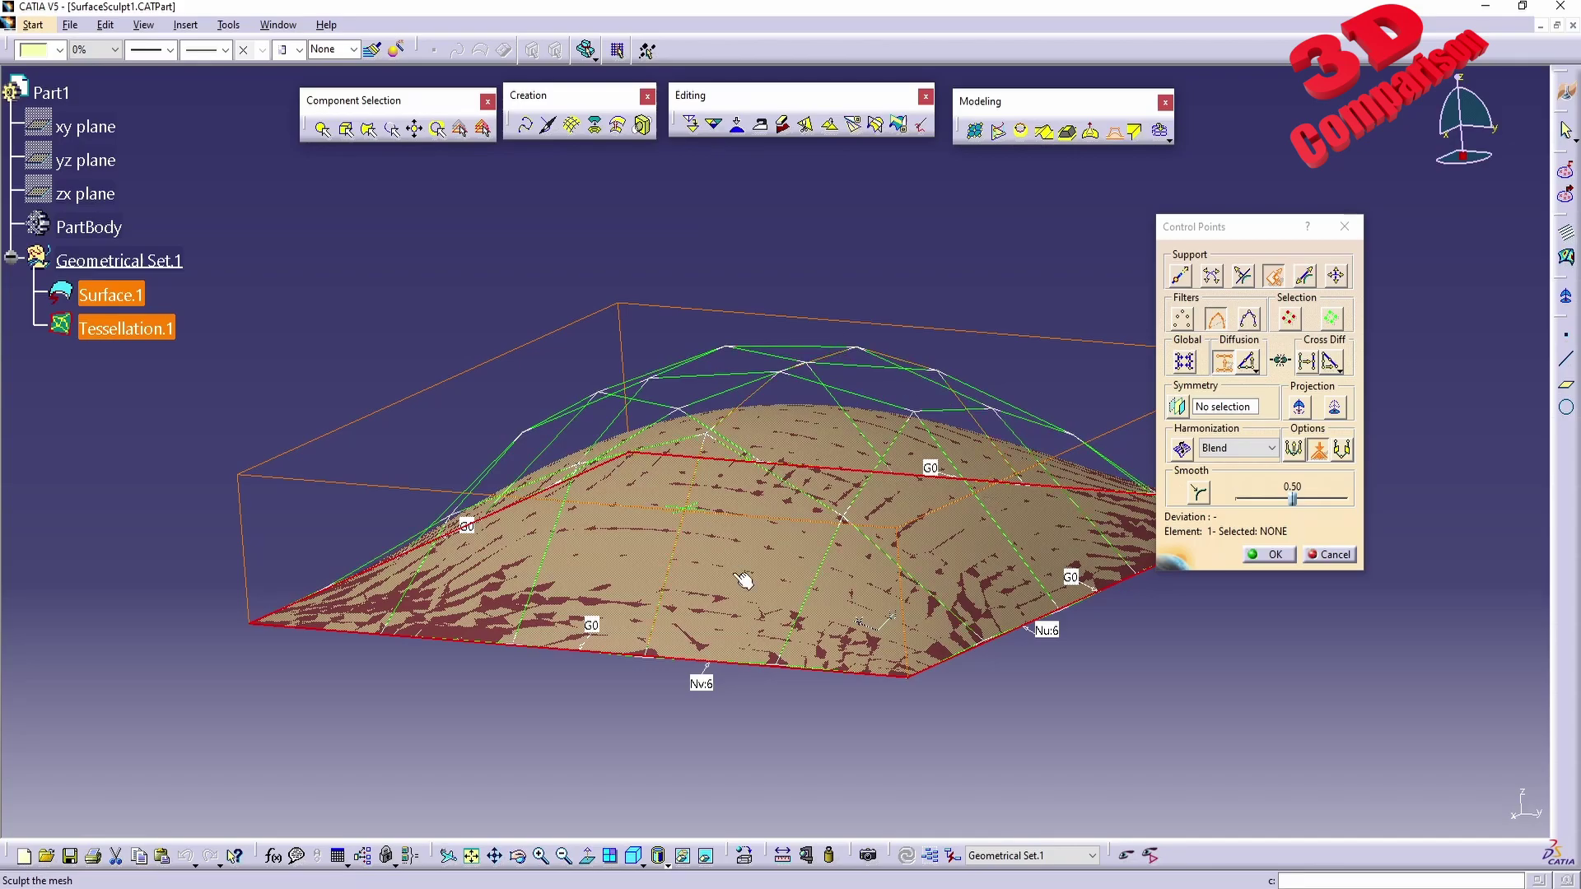
pyautogui.moveTo(744, 582); pyautogui.dragTo(606, 527, button='middle')
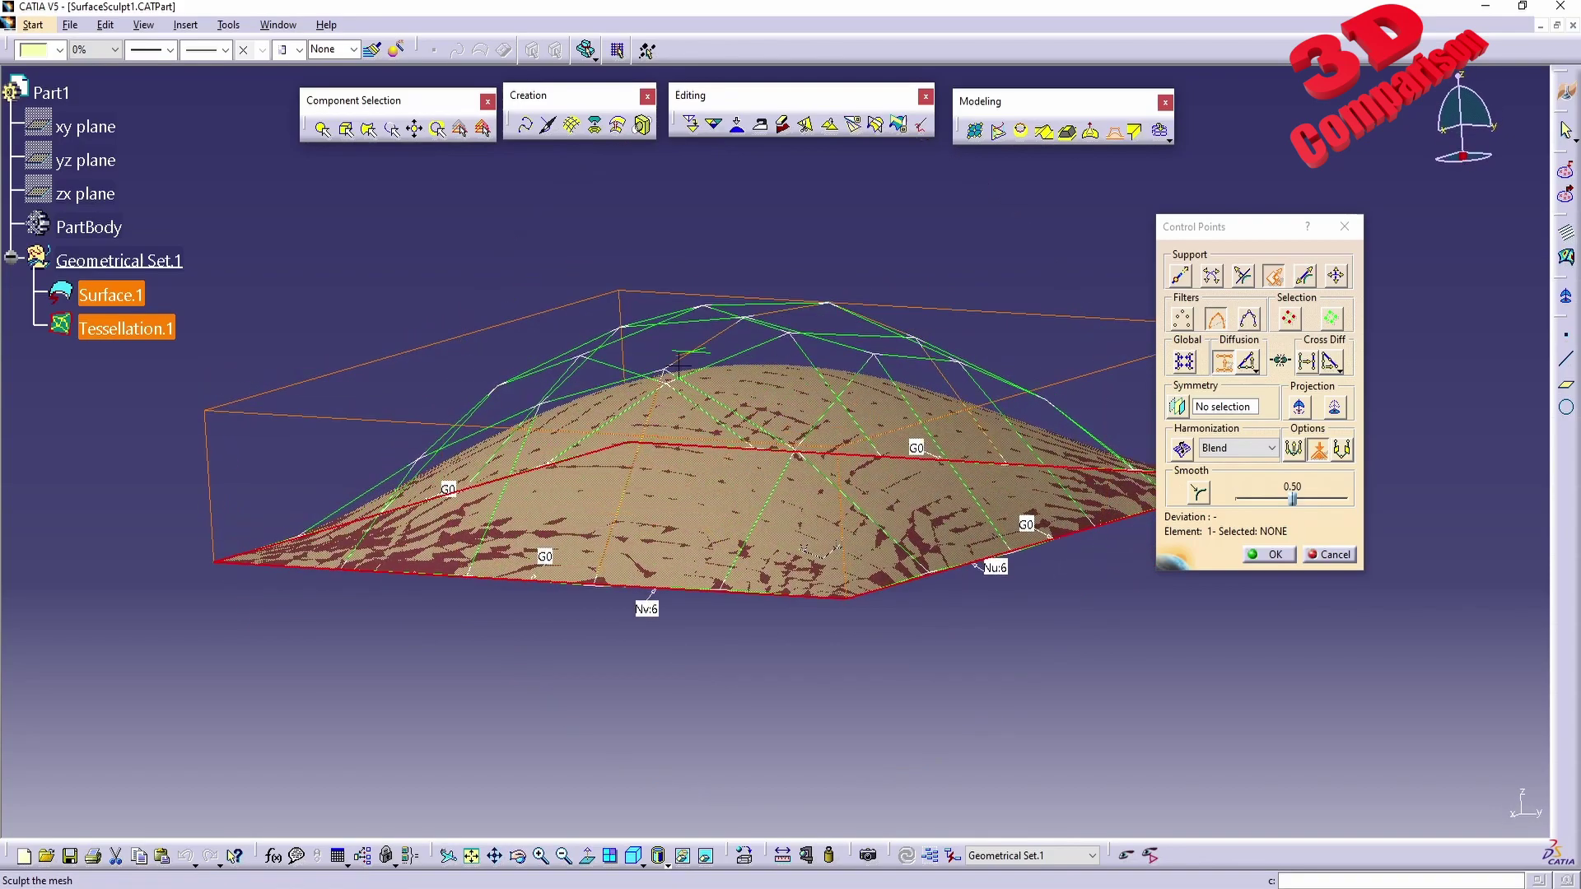
pyautogui.moveTo(764, 372); pyautogui.dragTo(770, 428, button='middle')
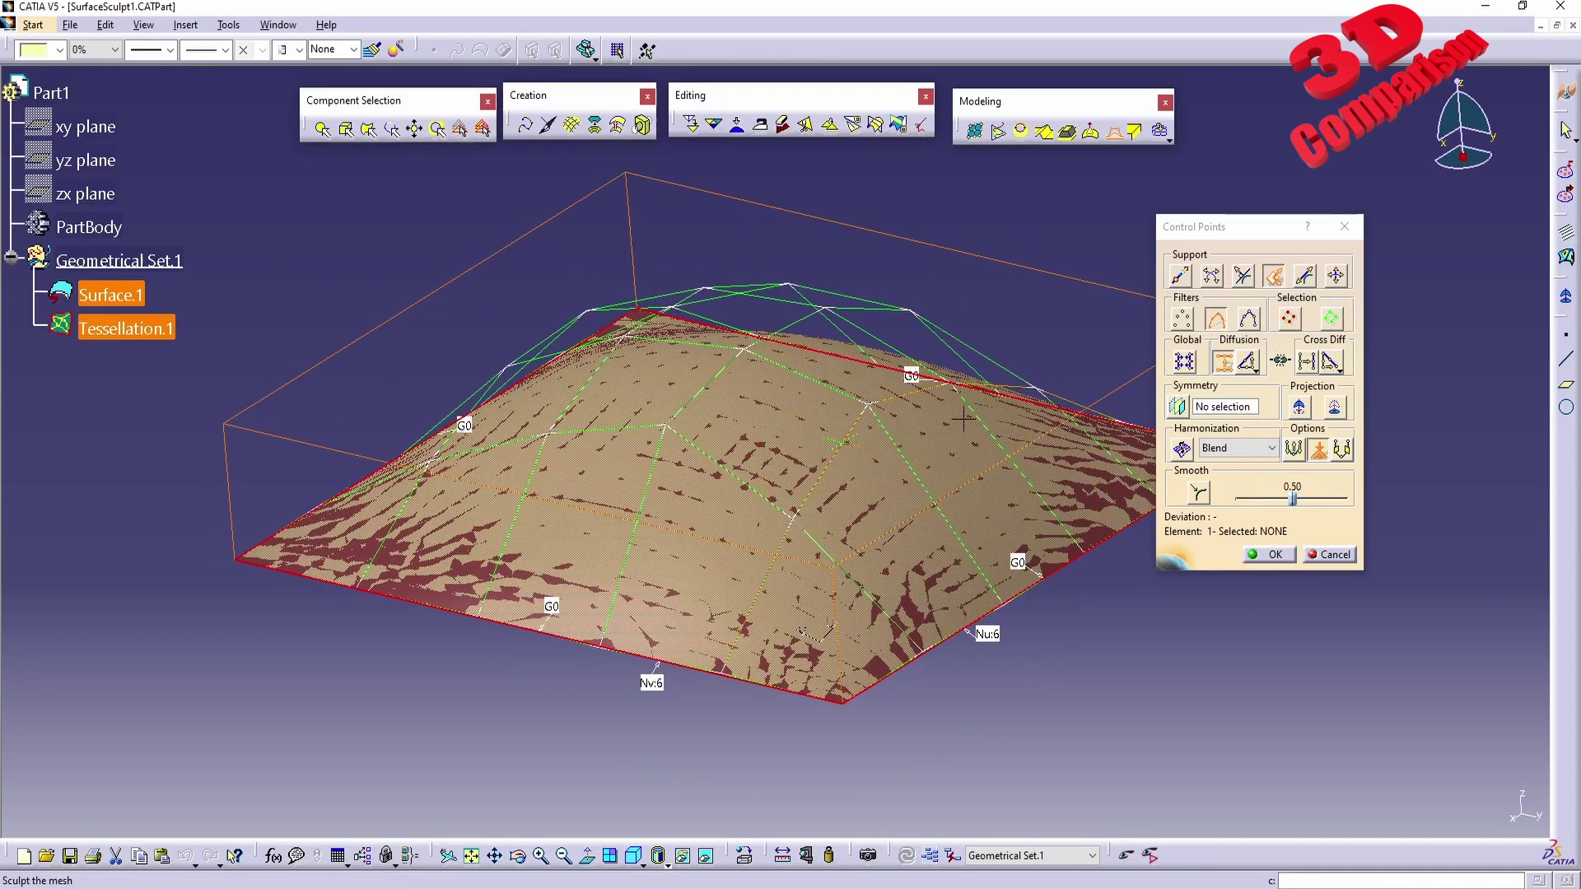
pyautogui.click(1211, 276)
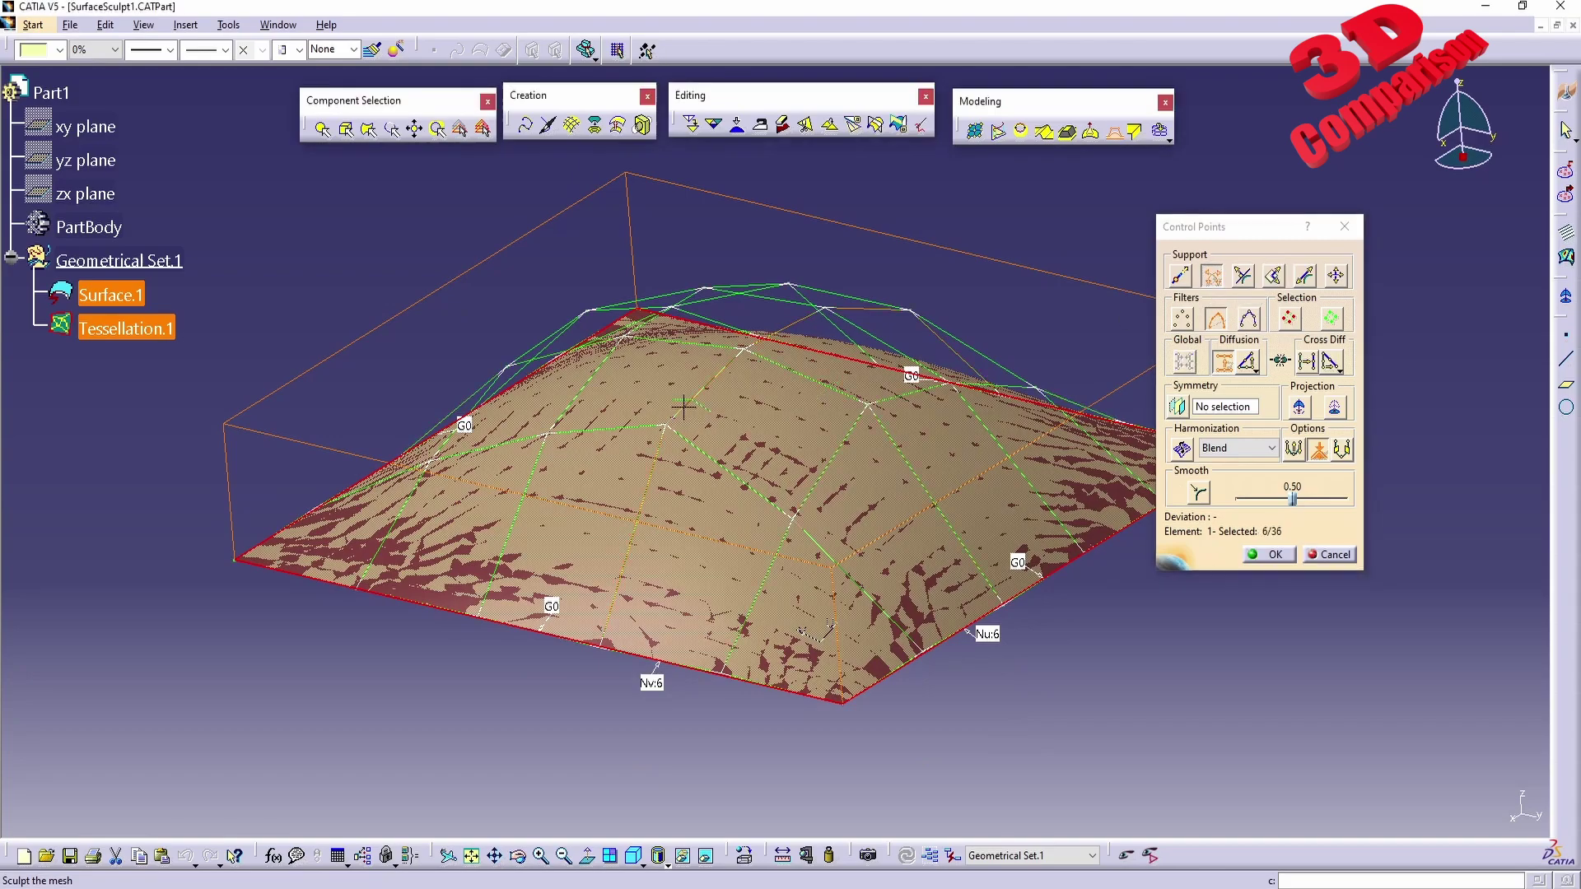
pyautogui.moveTo(690, 403)
pyautogui.mouseDown()
pyautogui.moveTo(724, 406)
pyautogui.moveTo(644, 394)
pyautogui.moveTo(755, 382)
pyautogui.moveTo(691, 374)
pyautogui.moveTo(660, 390)
pyautogui.moveTo(684, 372)
pyautogui.mouseUp()
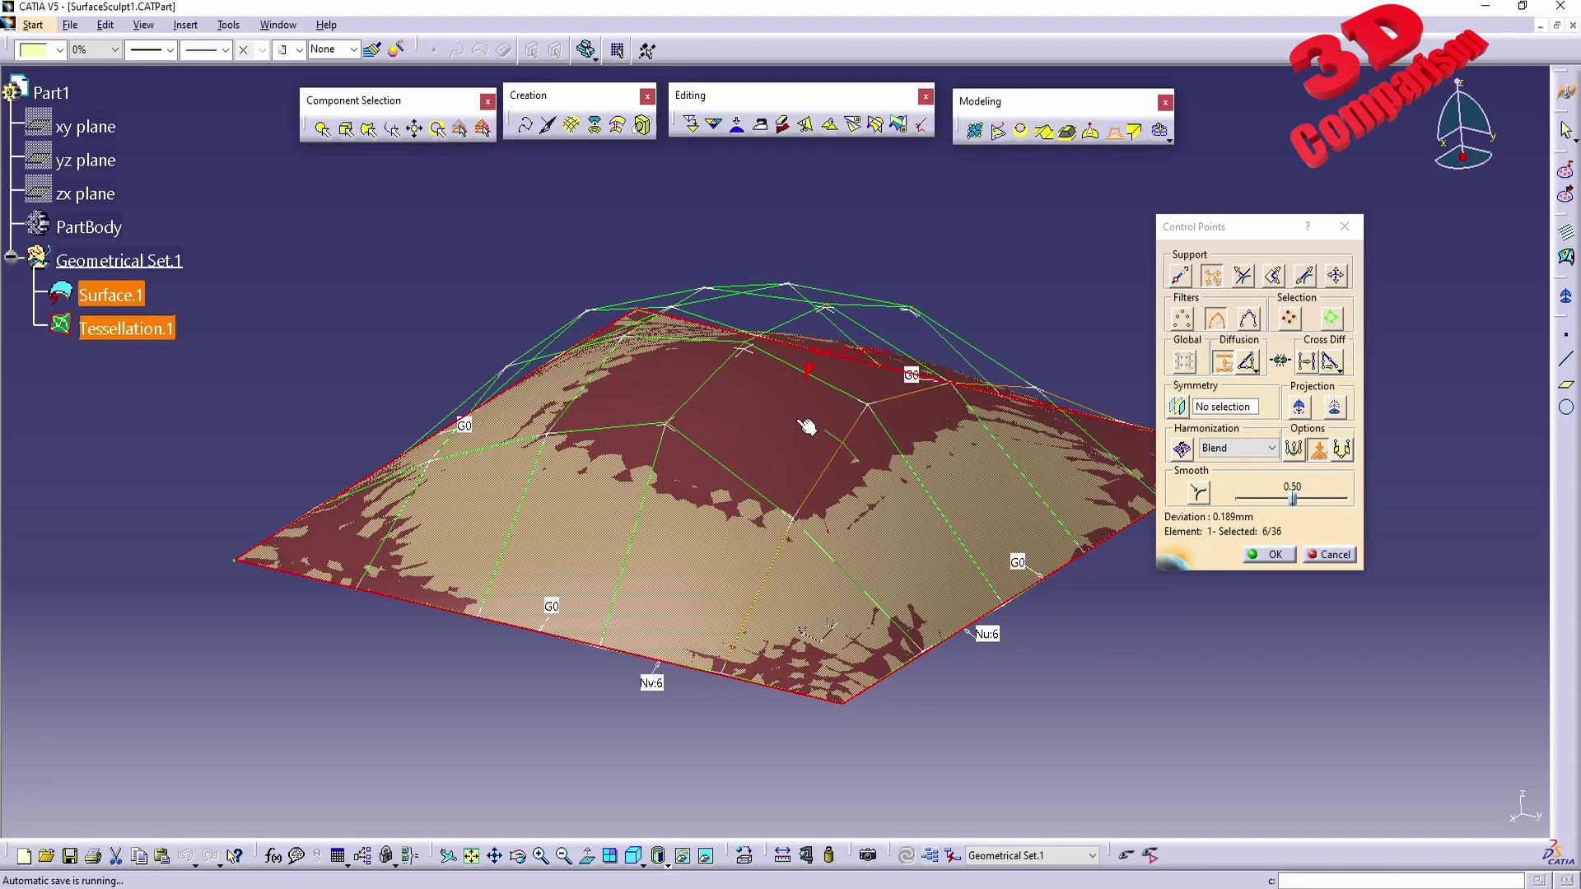
pyautogui.moveTo(806, 426); pyautogui.dragTo(870, 527, button='middle')
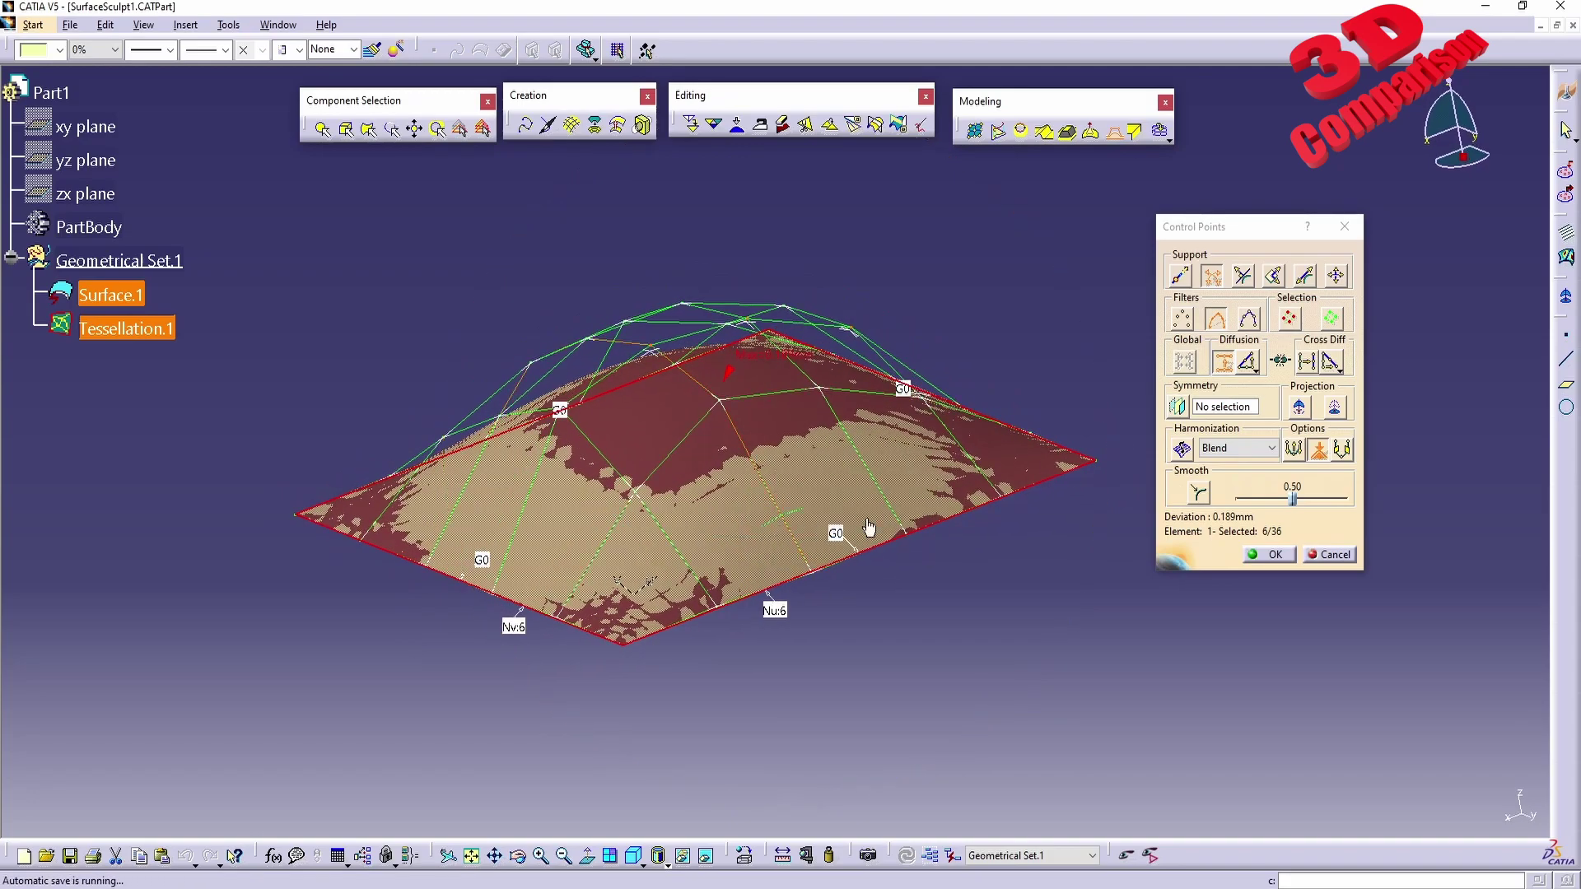
# Raise the dome normal to the compass, then peak one point and lower it (deviation 2.11 mm).
pyautogui.click(1179, 282)
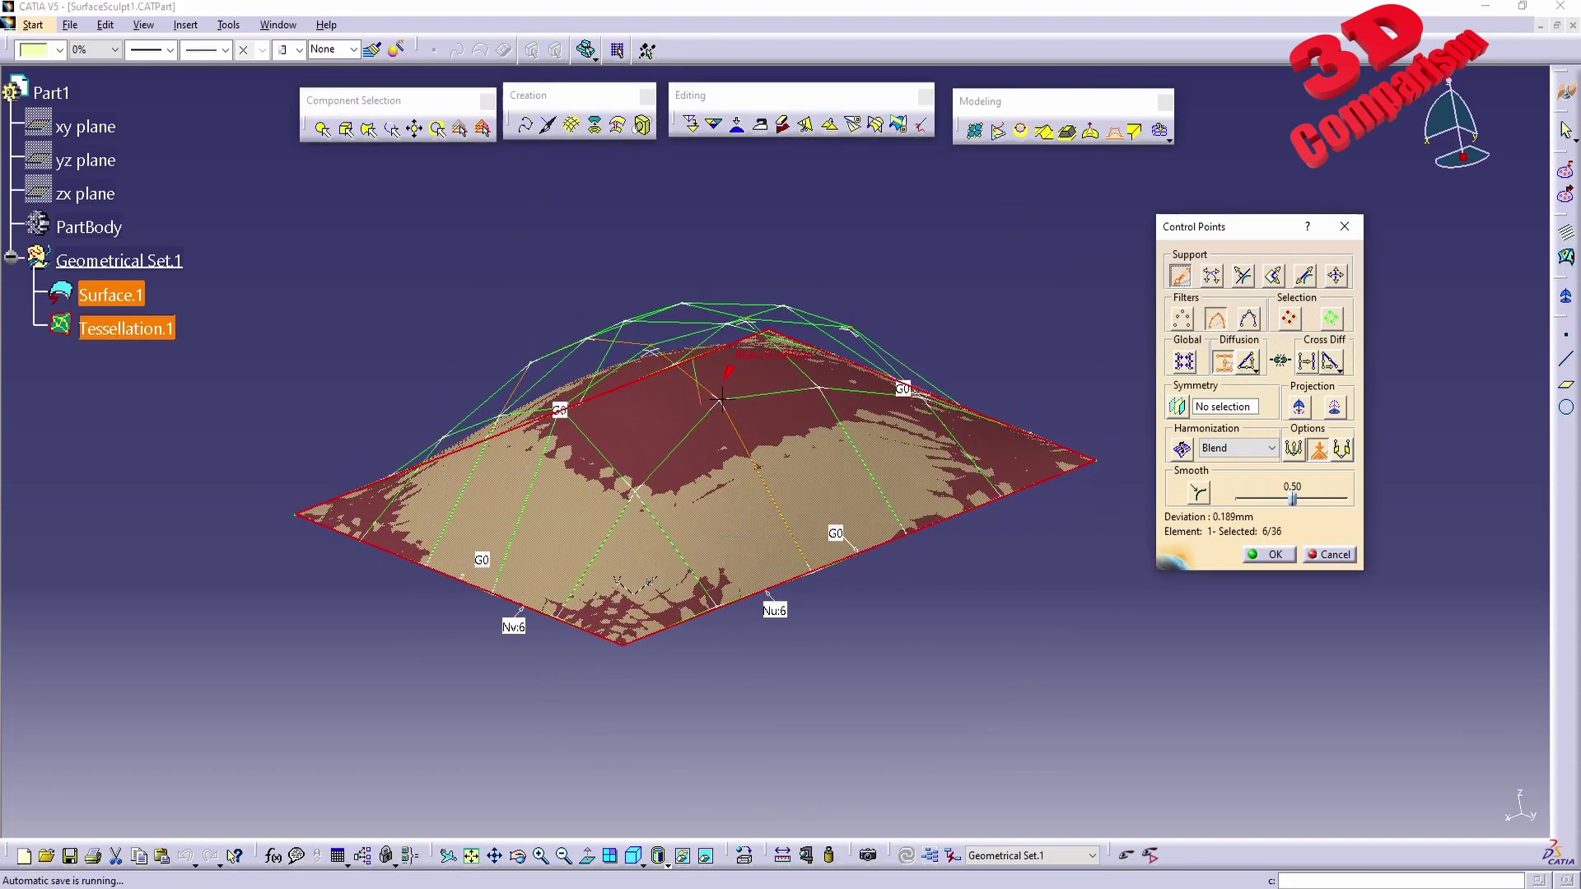
pyautogui.moveTo(721, 398); pyautogui.dragTo(723, 363)
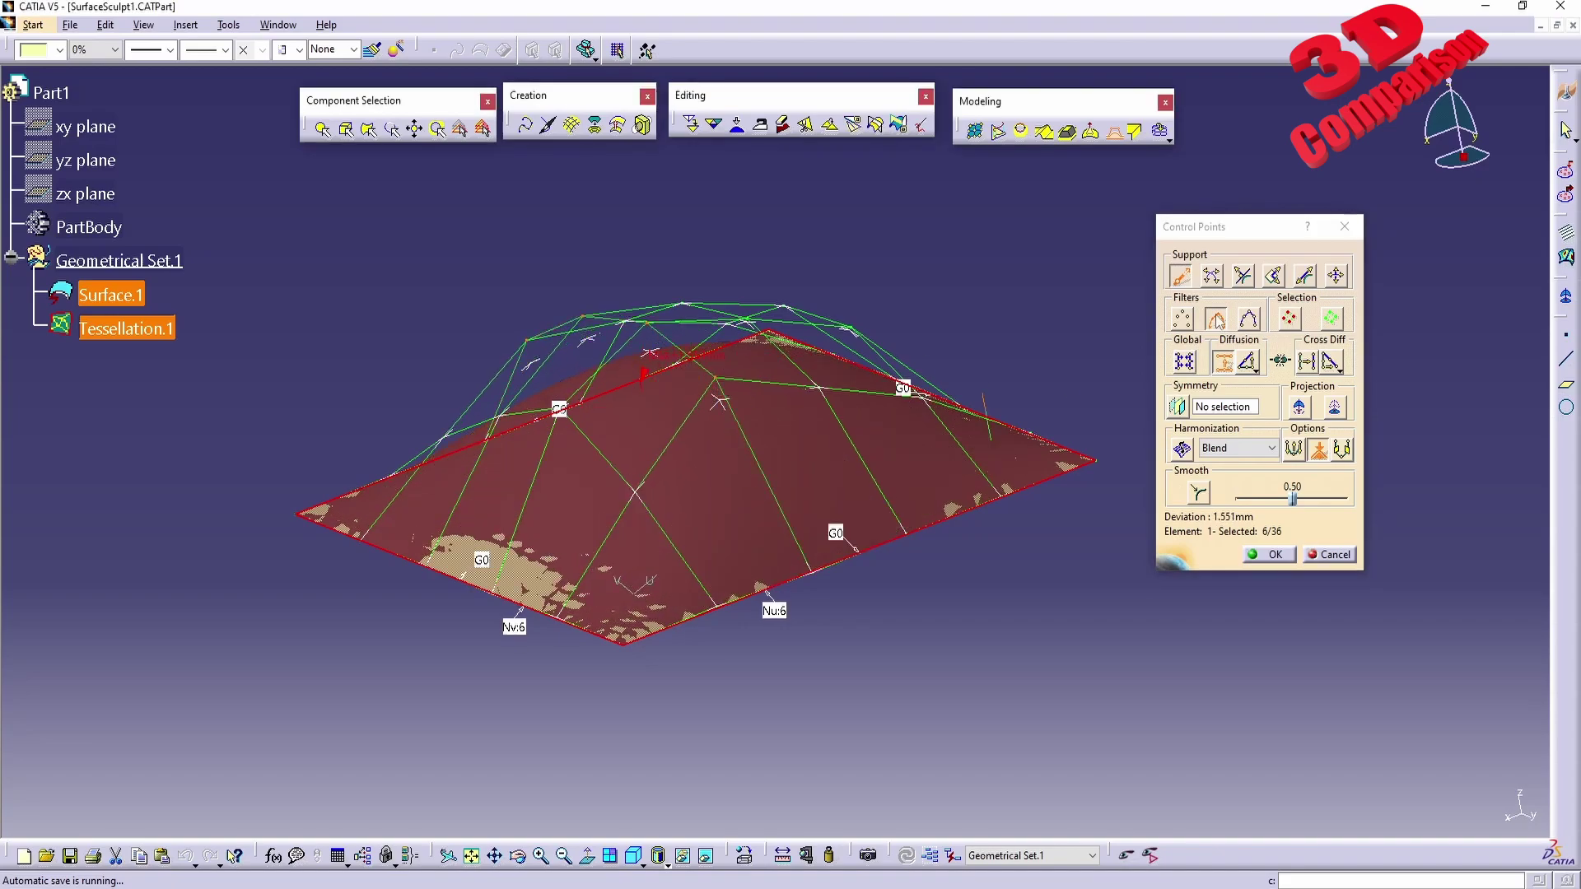
pyautogui.click(1184, 320)
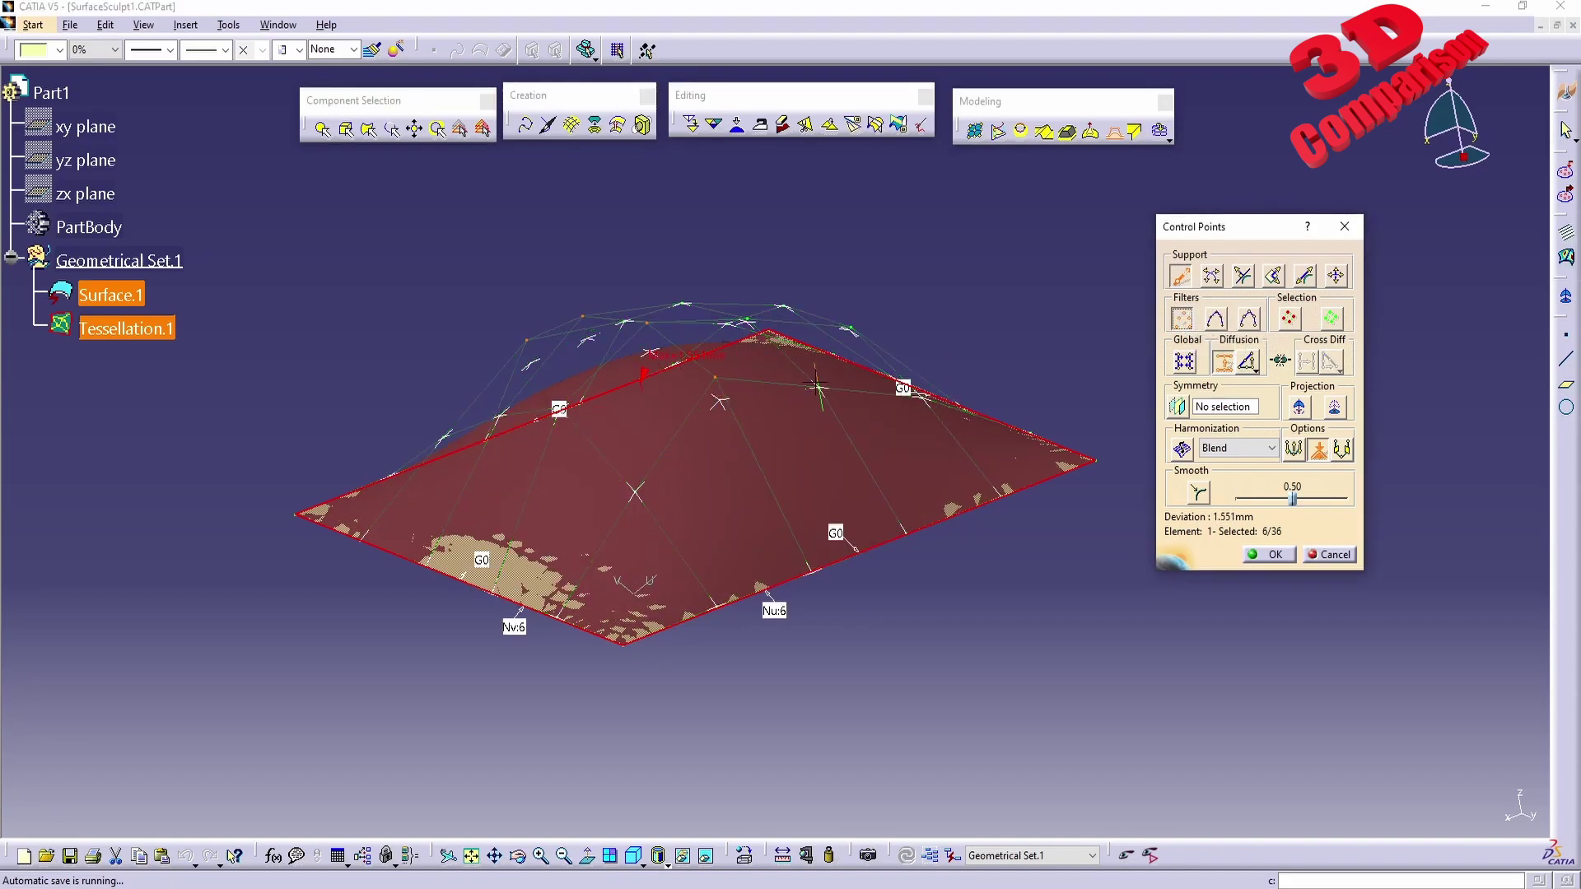
pyautogui.moveTo(840, 378); pyautogui.dragTo(876, 76)
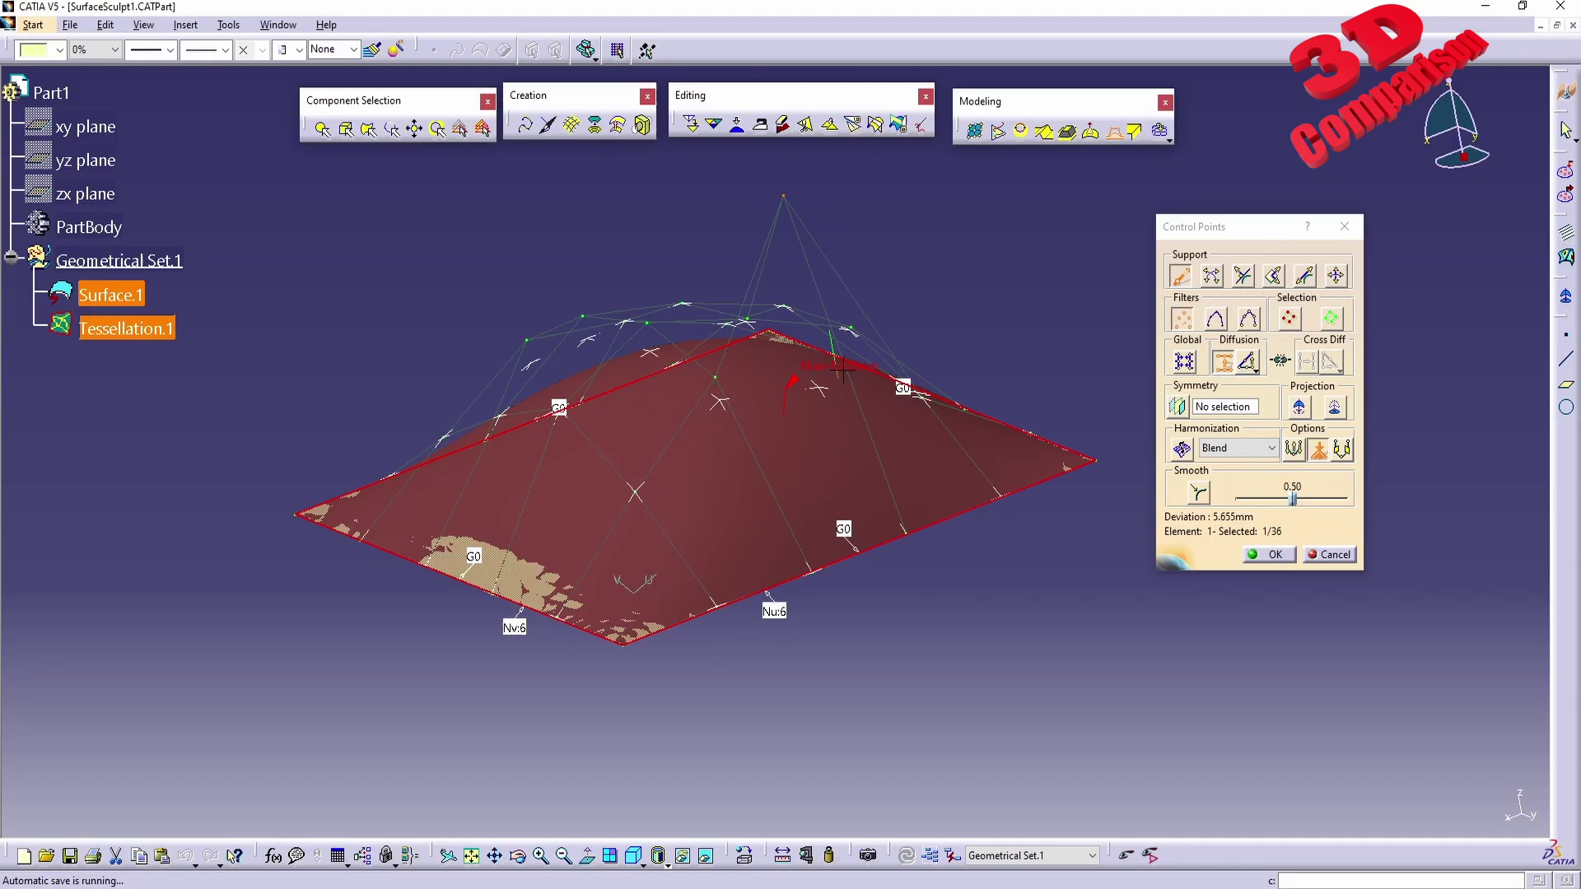
pyautogui.moveTo(807, 379); pyautogui.dragTo(839, 272, button='middle')
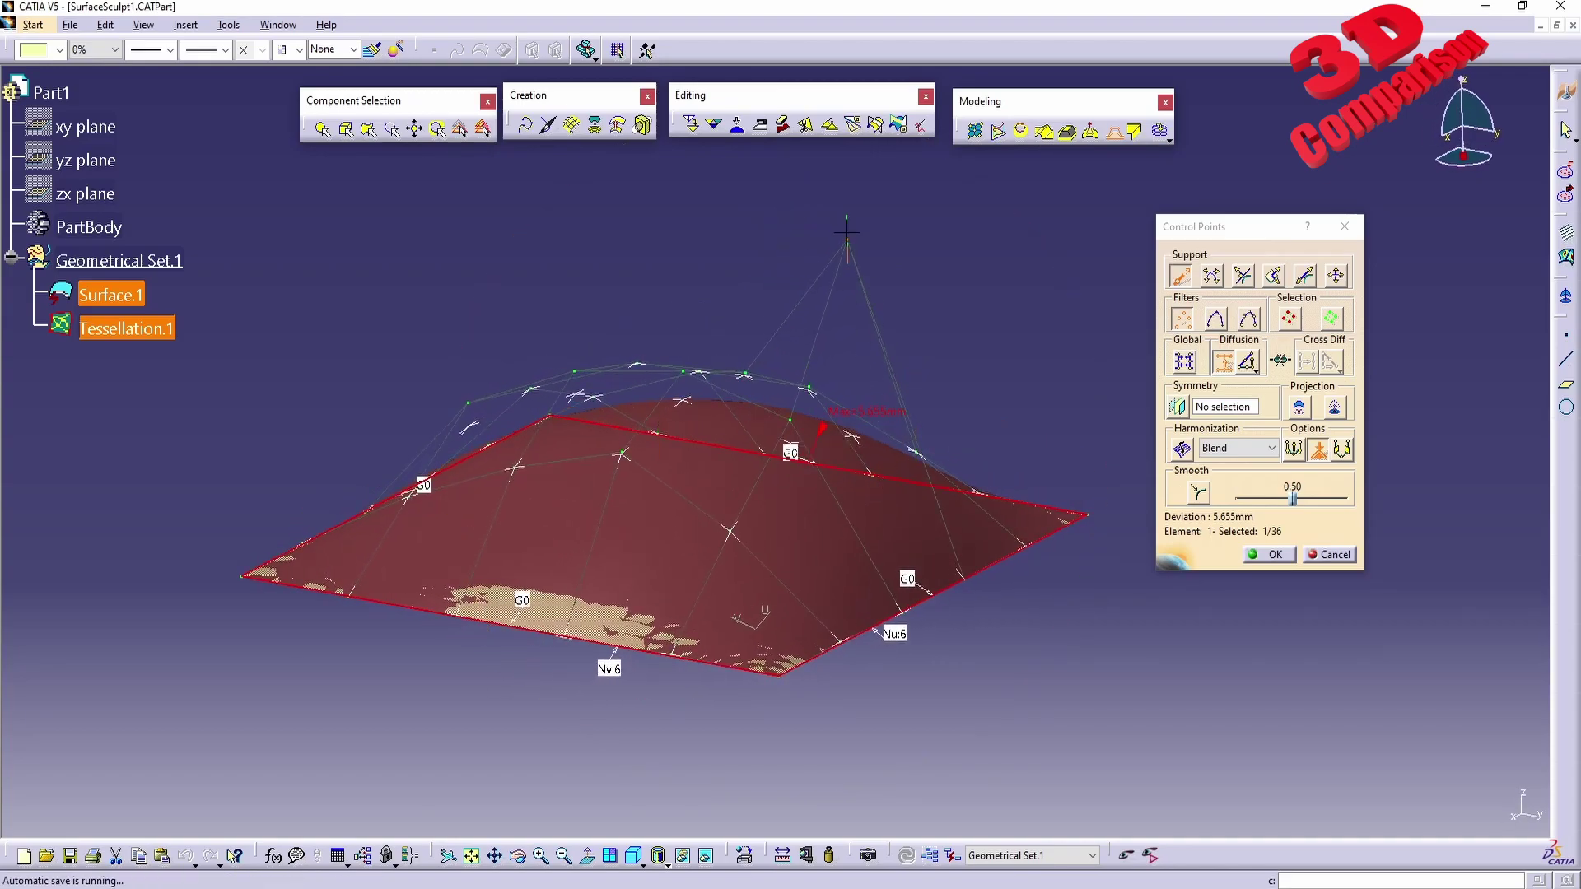
pyautogui.moveTo(848, 245); pyautogui.dragTo(816, 428)
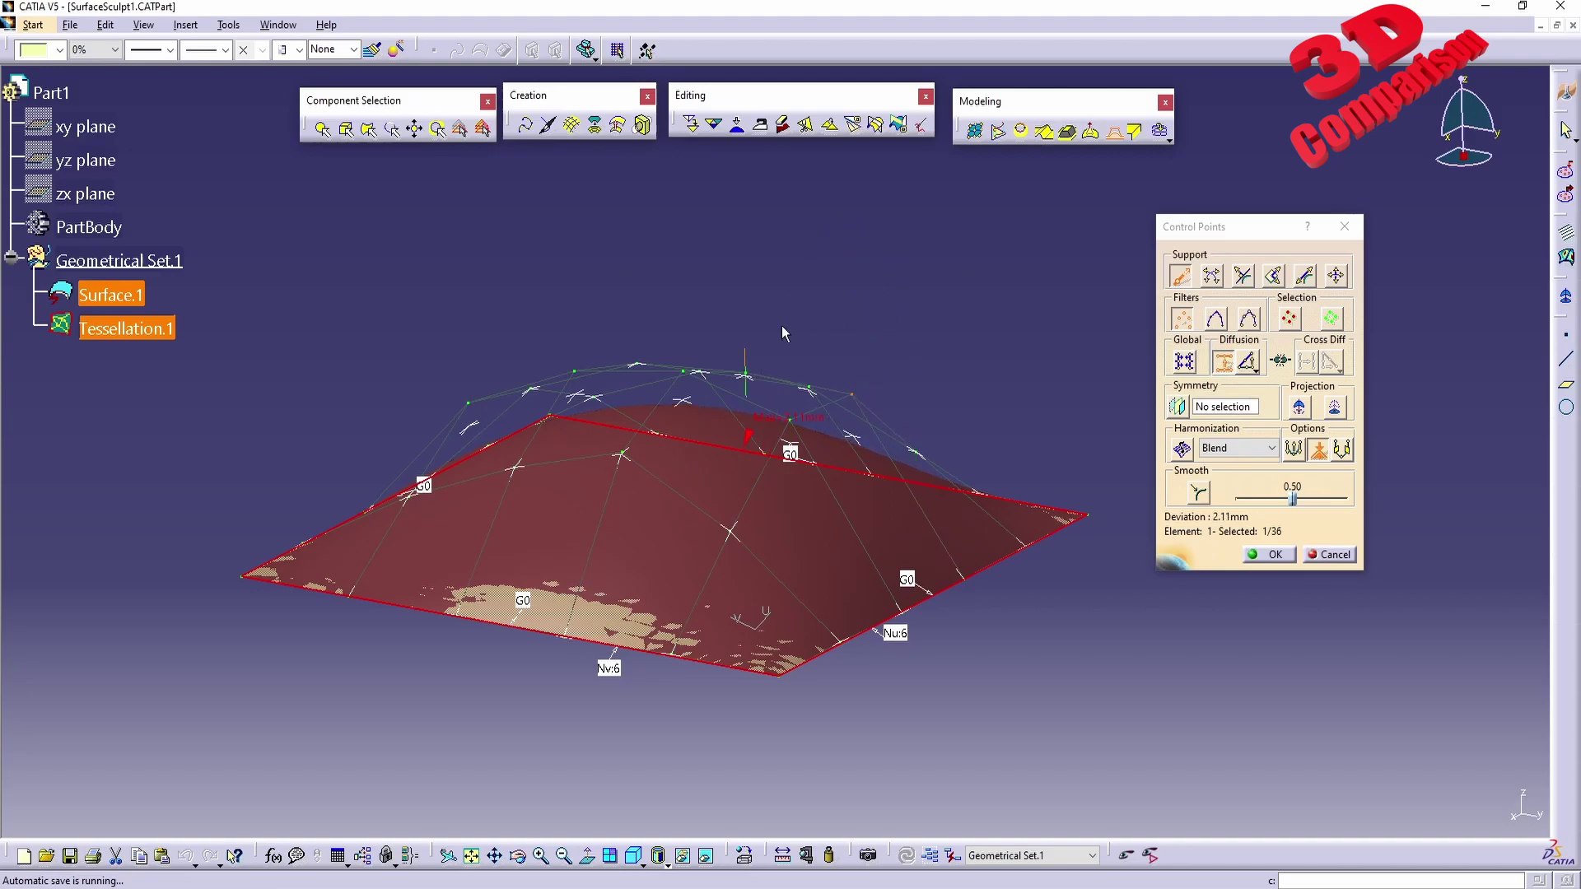
pyautogui.moveTo(902, 294); pyautogui.dragTo(790, 395, button='middle')
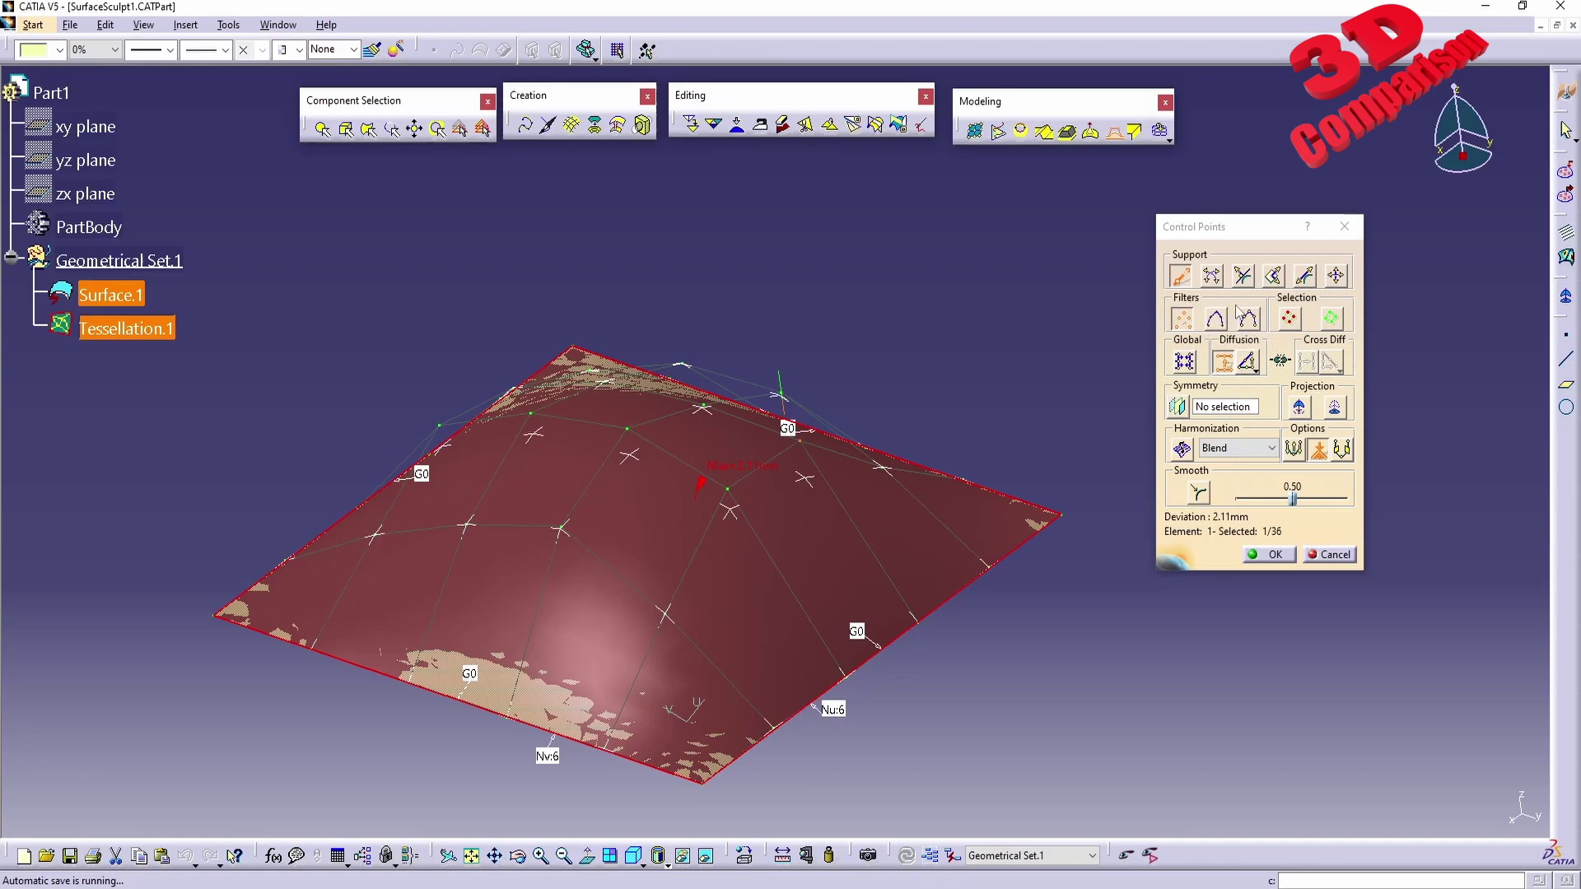
# With the Mesh only filter, shift a row of control points to reshape the dome.
pyautogui.click(1304, 275)
pyautogui.click(1216, 319)
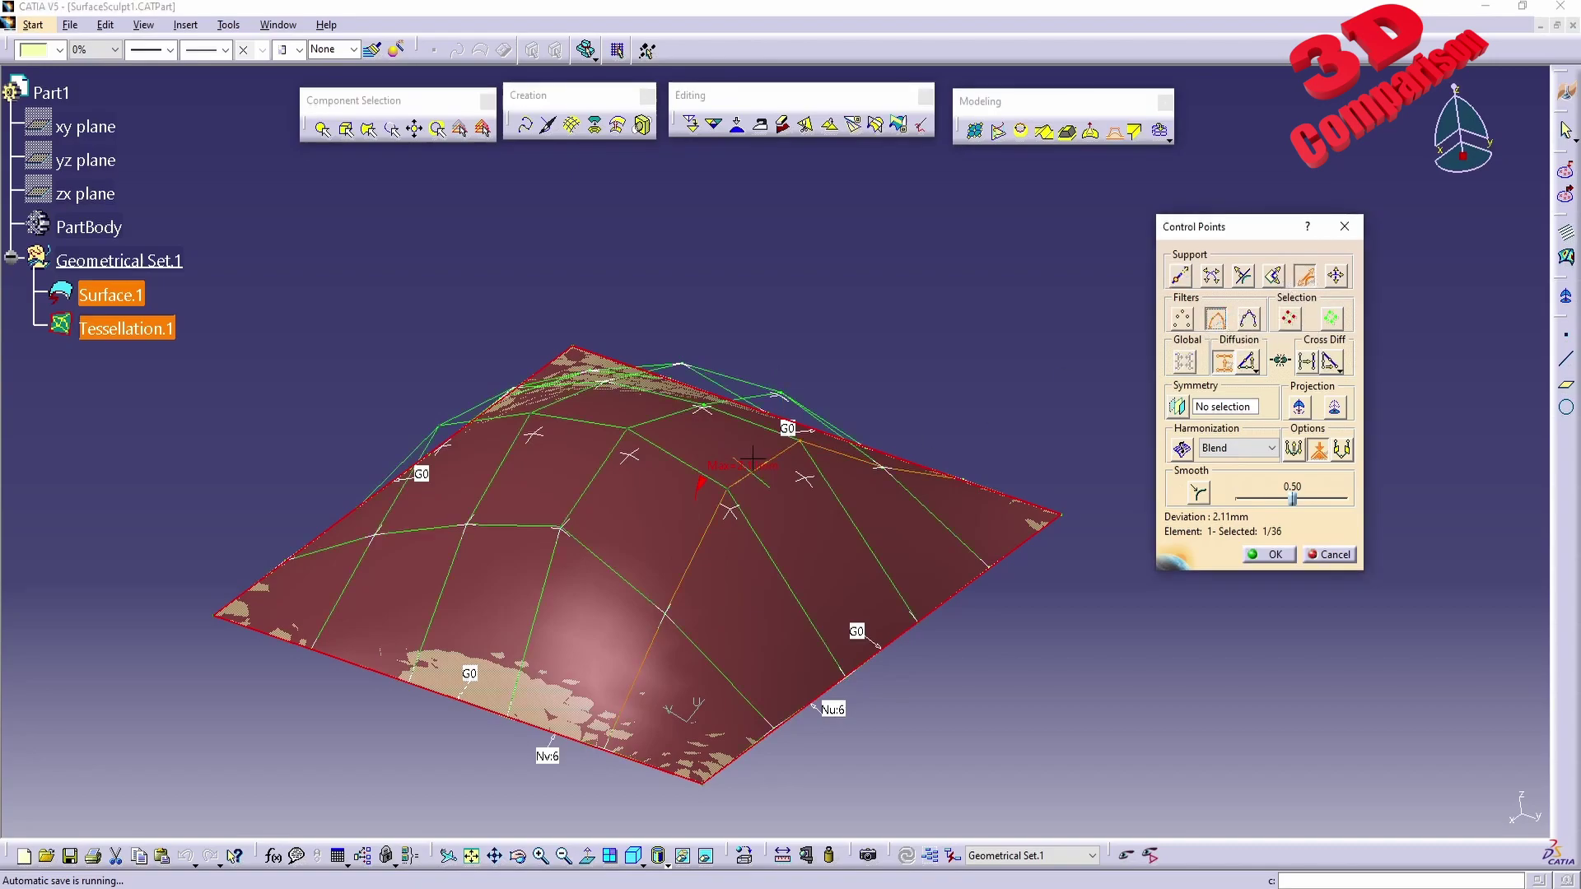
pyautogui.click(753, 458)
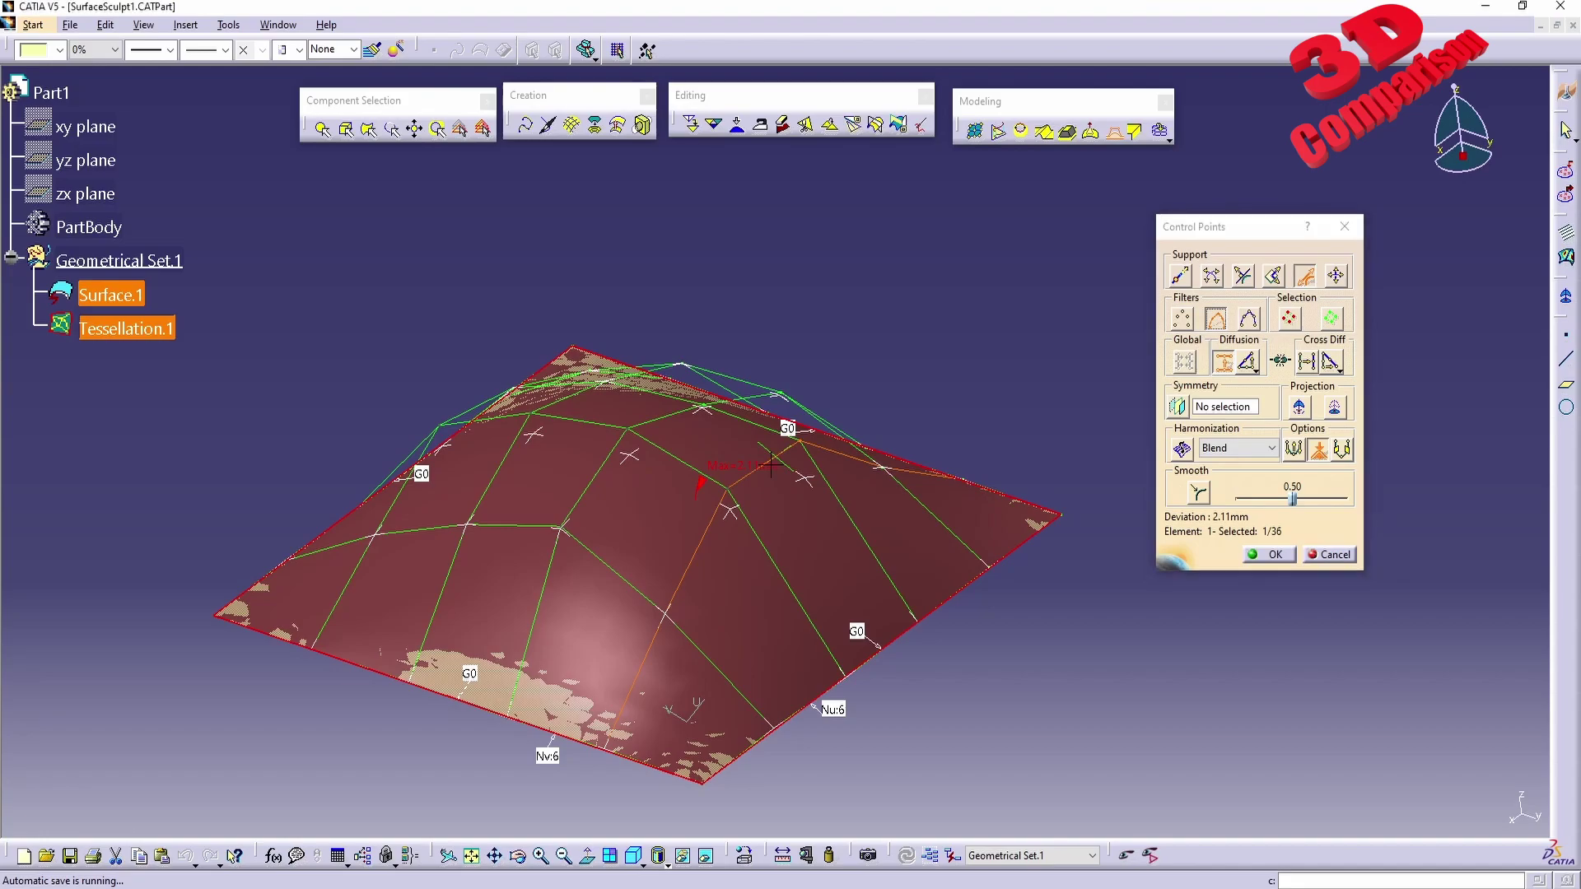
pyautogui.moveTo(769, 457)
pyautogui.mouseDown()
pyautogui.moveTo(832, 522)
pyautogui.moveTo(723, 445)
pyautogui.moveTo(639, 448)
pyautogui.moveTo(729, 430)
pyautogui.moveTo(741, 448)
pyautogui.moveTo(776, 443)
pyautogui.moveTo(822, 399)
pyautogui.moveTo(743, 449)
pyautogui.mouseUp()
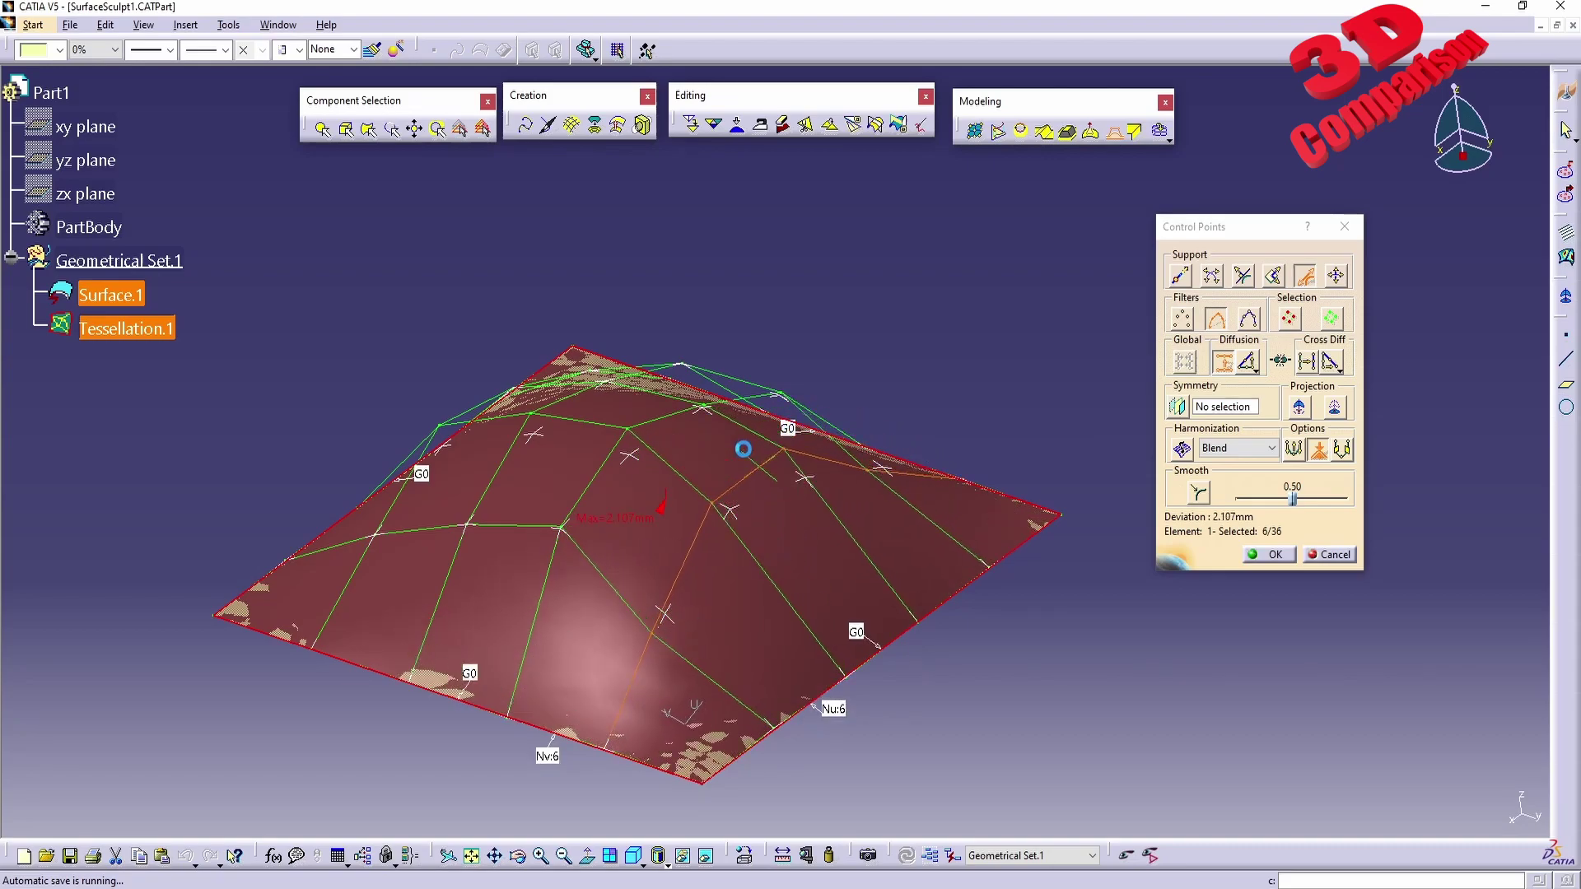
# Adjust points in the compass and screen planes, then accept the smooth raised dome.
pyautogui.click(1273, 277)
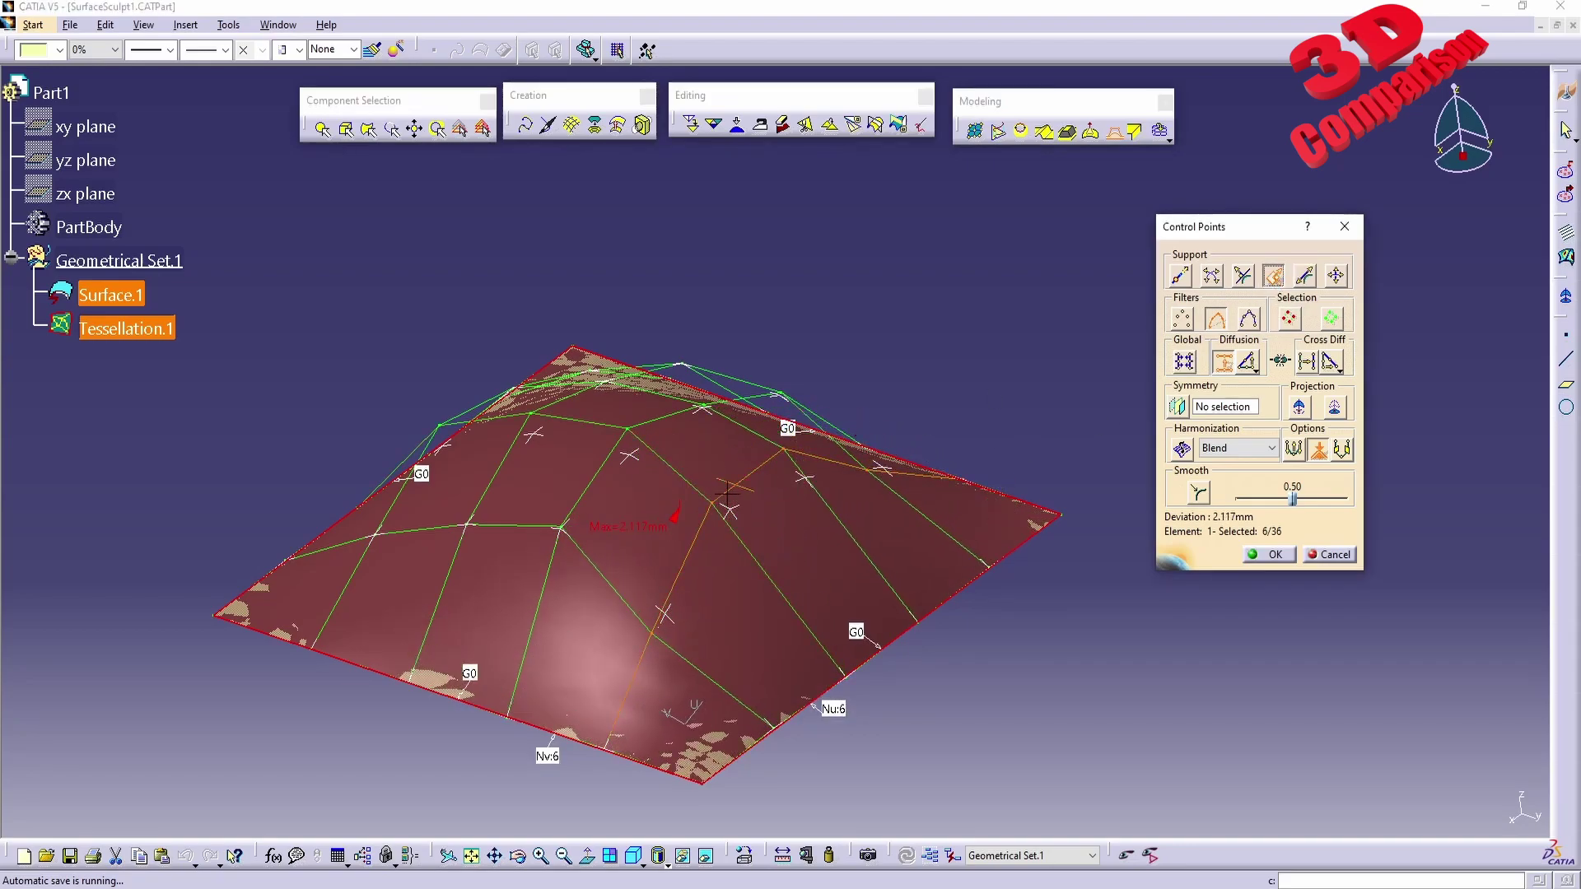
pyautogui.moveTo(727, 495)
pyautogui.mouseDown()
pyautogui.moveTo(808, 536)
pyautogui.moveTo(708, 469)
pyautogui.moveTo(769, 505)
pyautogui.moveTo(727, 494)
pyautogui.mouseUp()
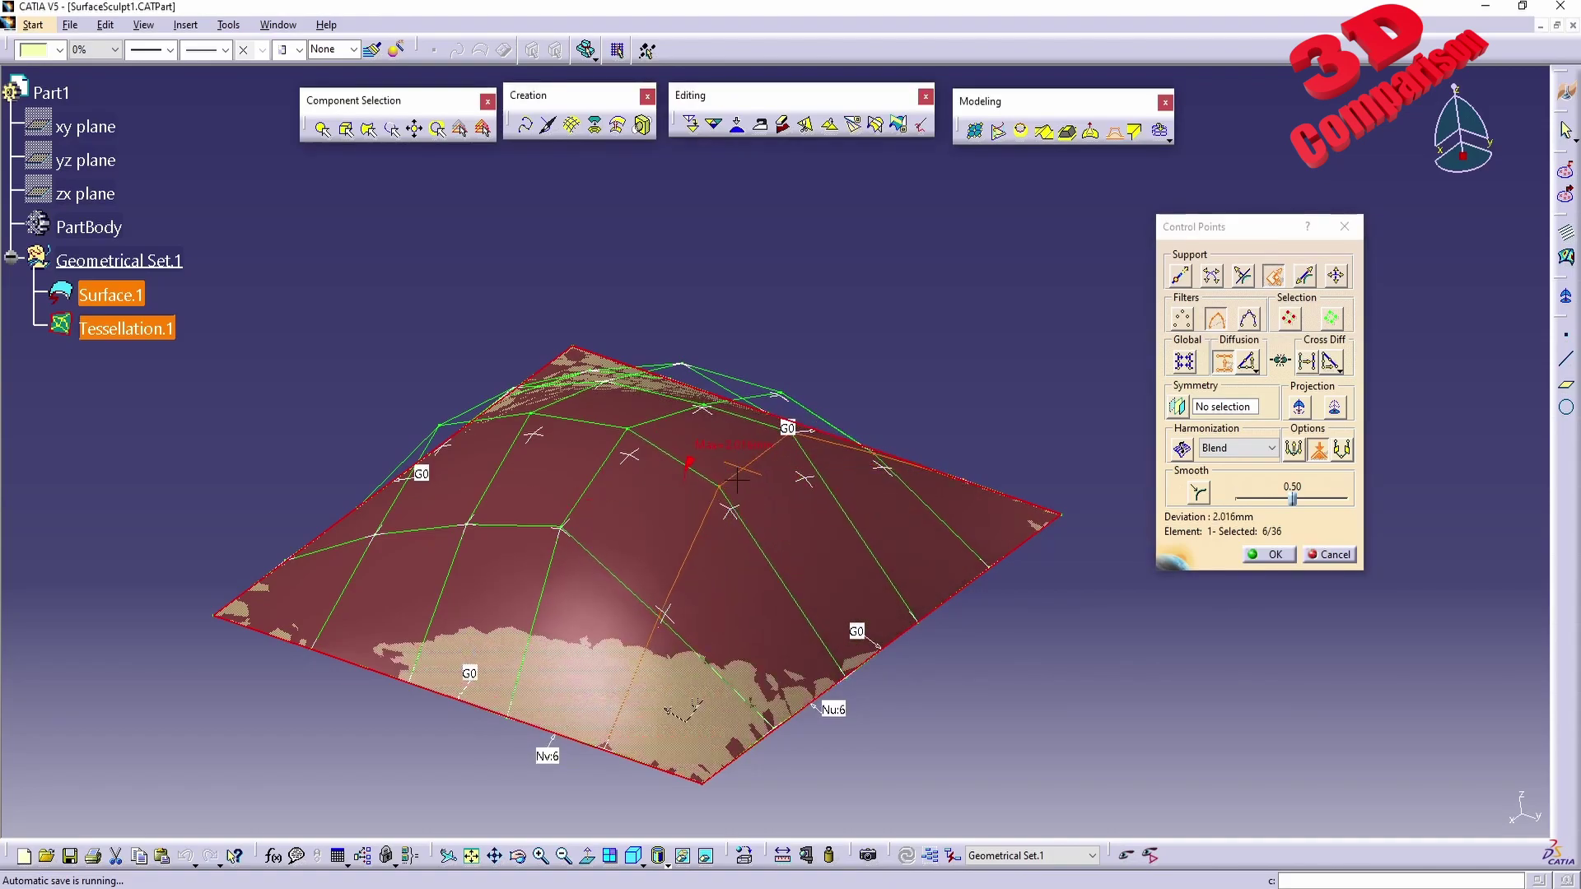
pyautogui.click(1337, 277)
pyautogui.moveTo(750, 469); pyautogui.dragTo(860, 403)
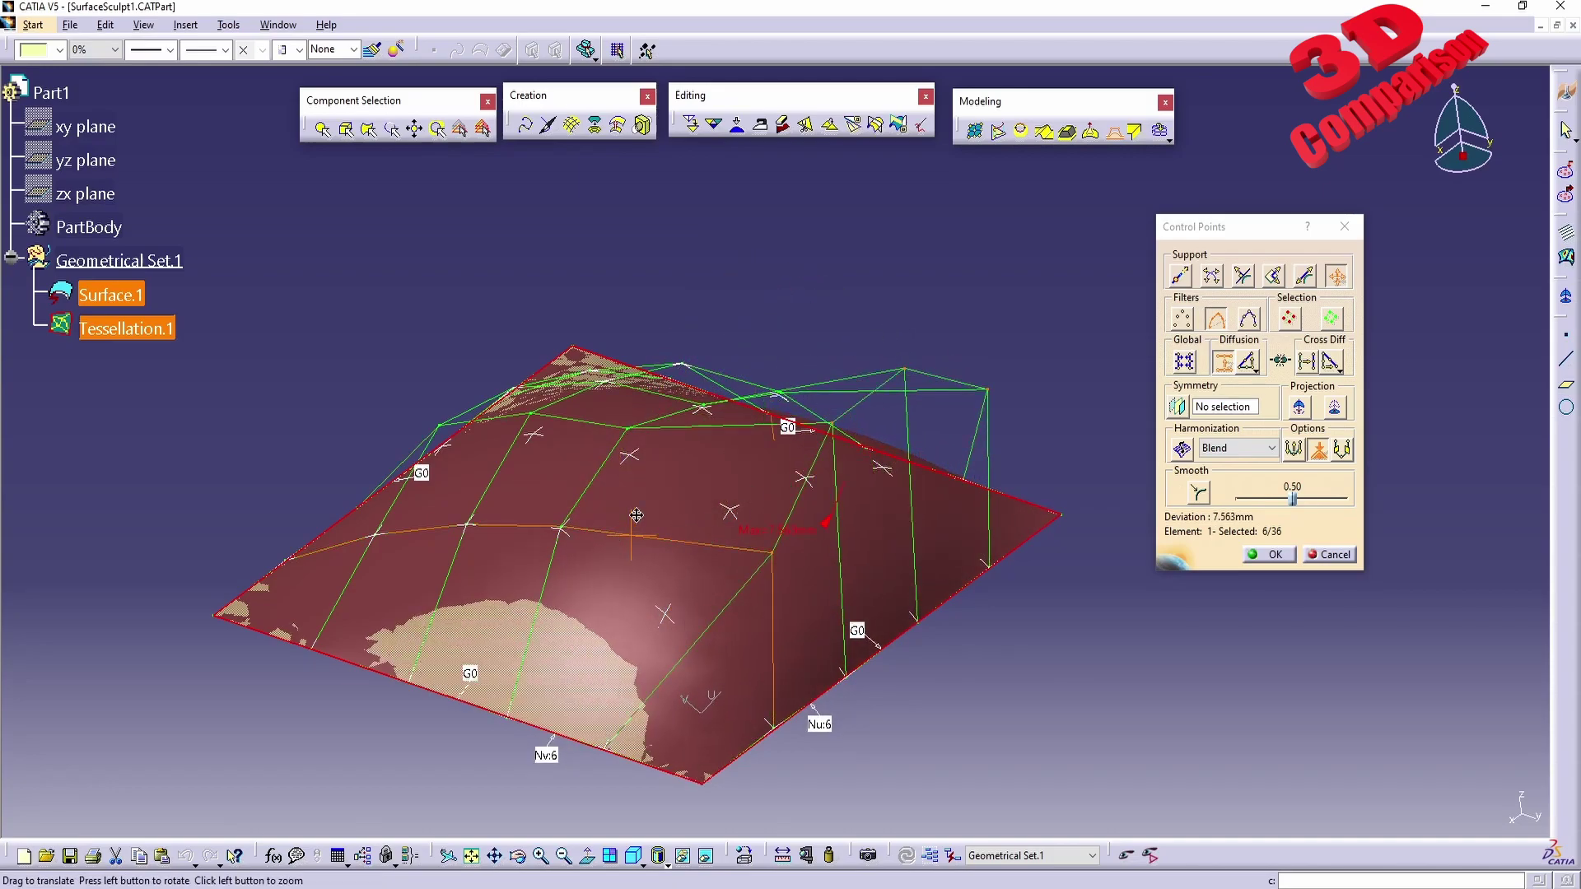
pyautogui.moveTo(860, 403); pyautogui.dragTo(1024, 523, button='middle')
pyautogui.click(1274, 555)
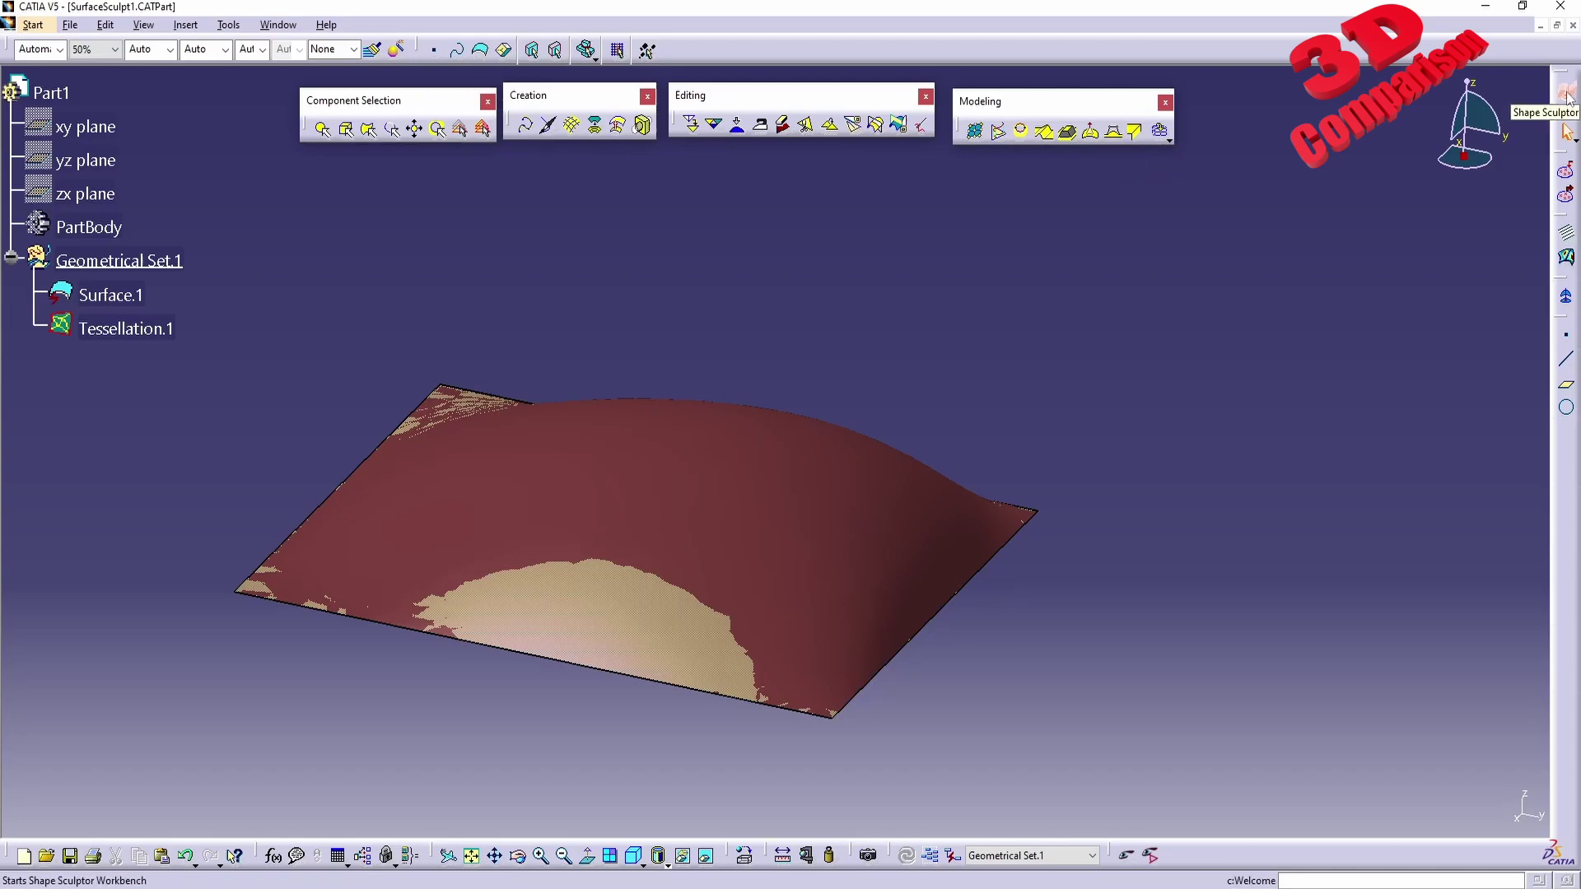
pyautogui.moveTo(821, 339); pyautogui.dragTo(928, 308, button='middle')
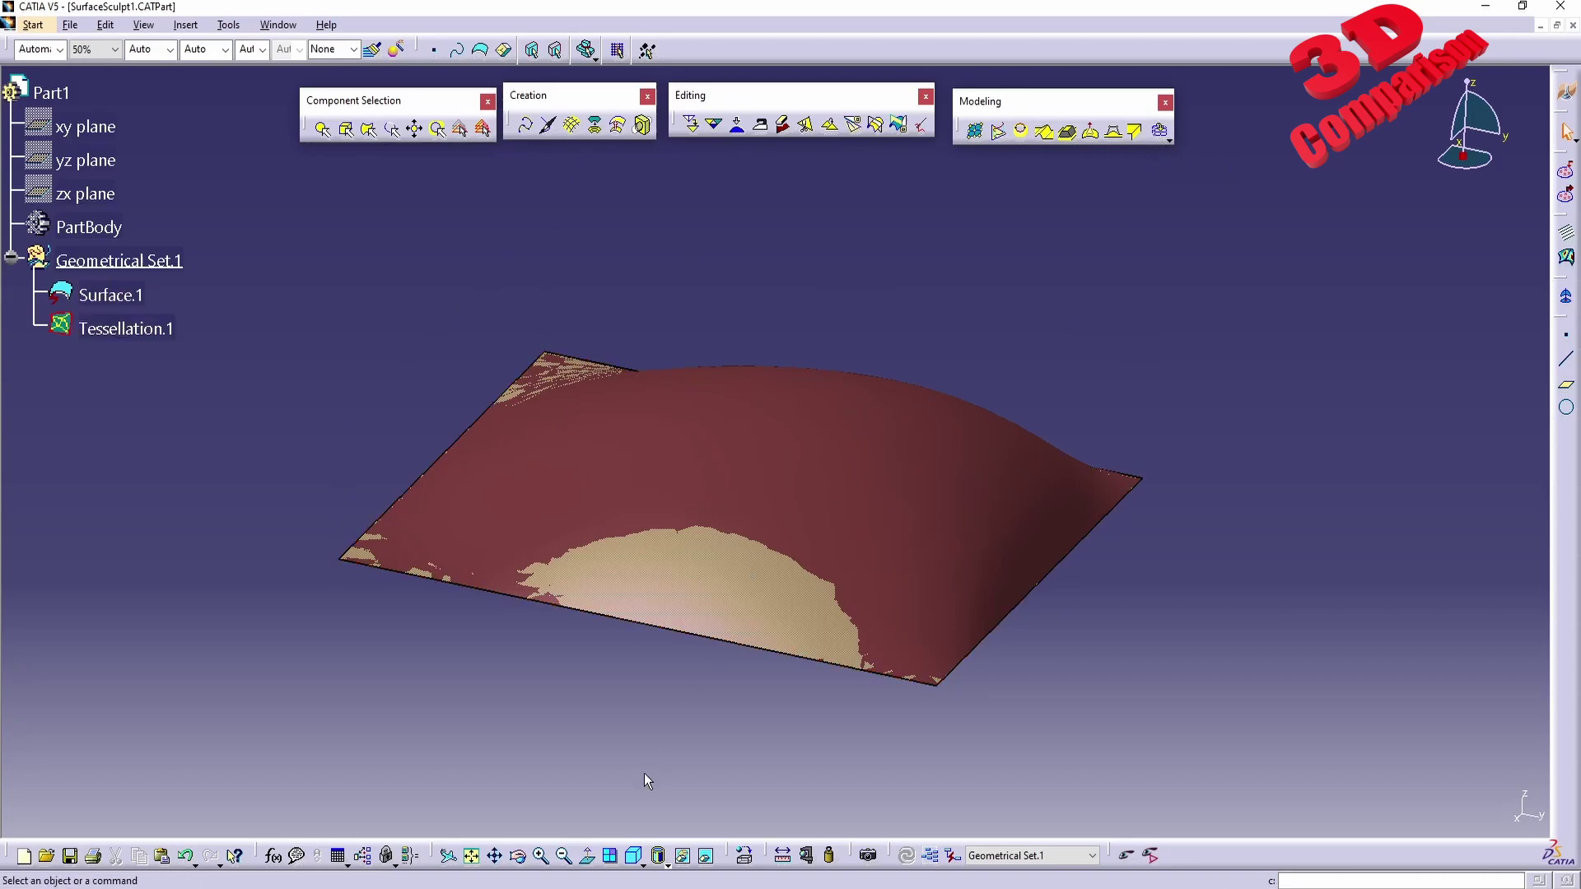
pyautogui.moveTo(705, 817); pyautogui.dragTo(21, 531)
pyautogui.moveTo(787, 344); pyautogui.dragTo(3, 67)
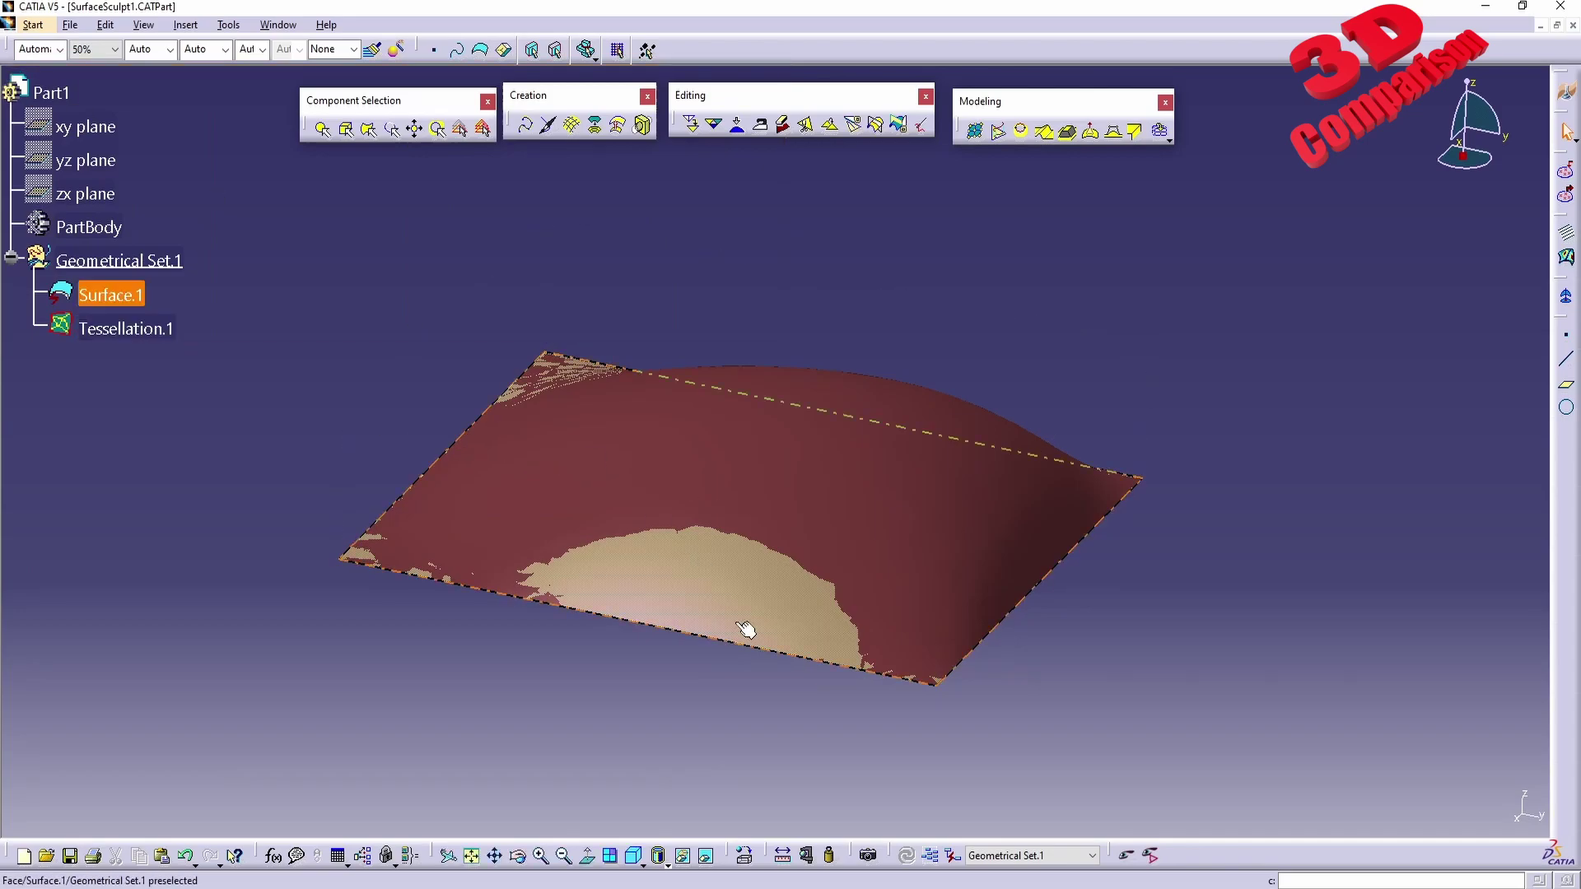
pyautogui.click(827, 813)
pyautogui.moveTo(1342, 530); pyautogui.dragTo(1525, 447)
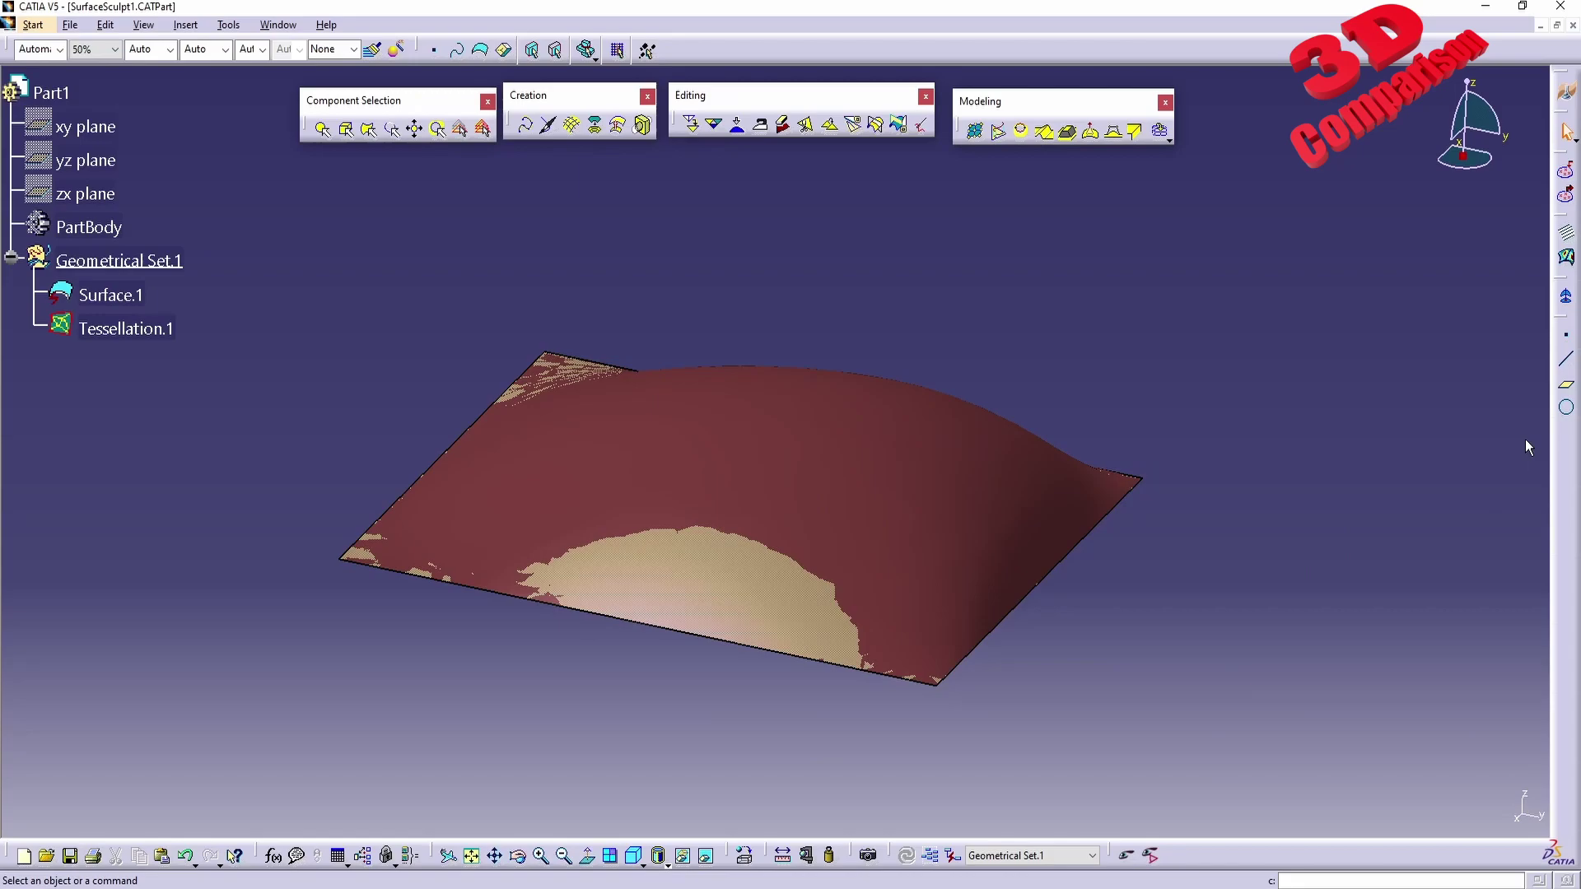